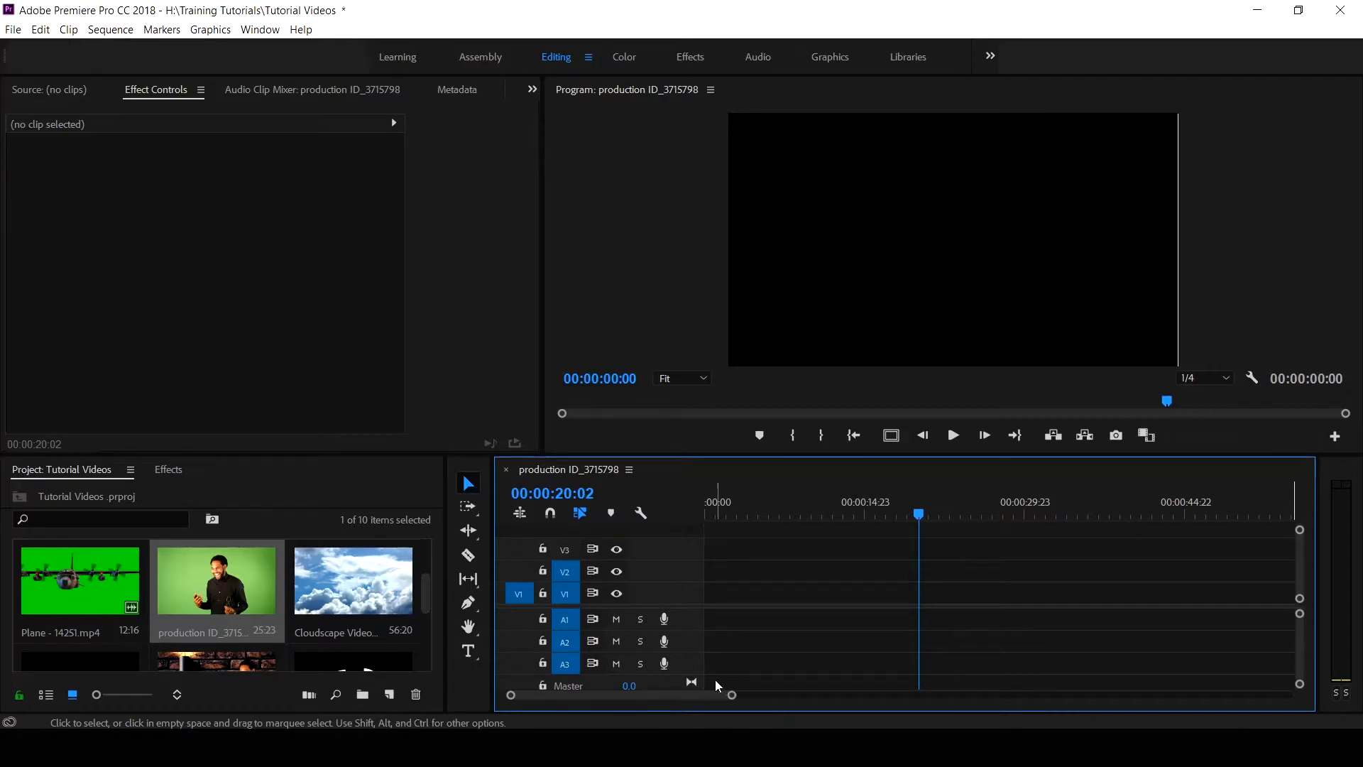
- Place the production ID_3715798 green-screen clip at the start of track V1 and skim through its footage
left_click(187, 580)
left_click_drag(267, 570, 683, 594)
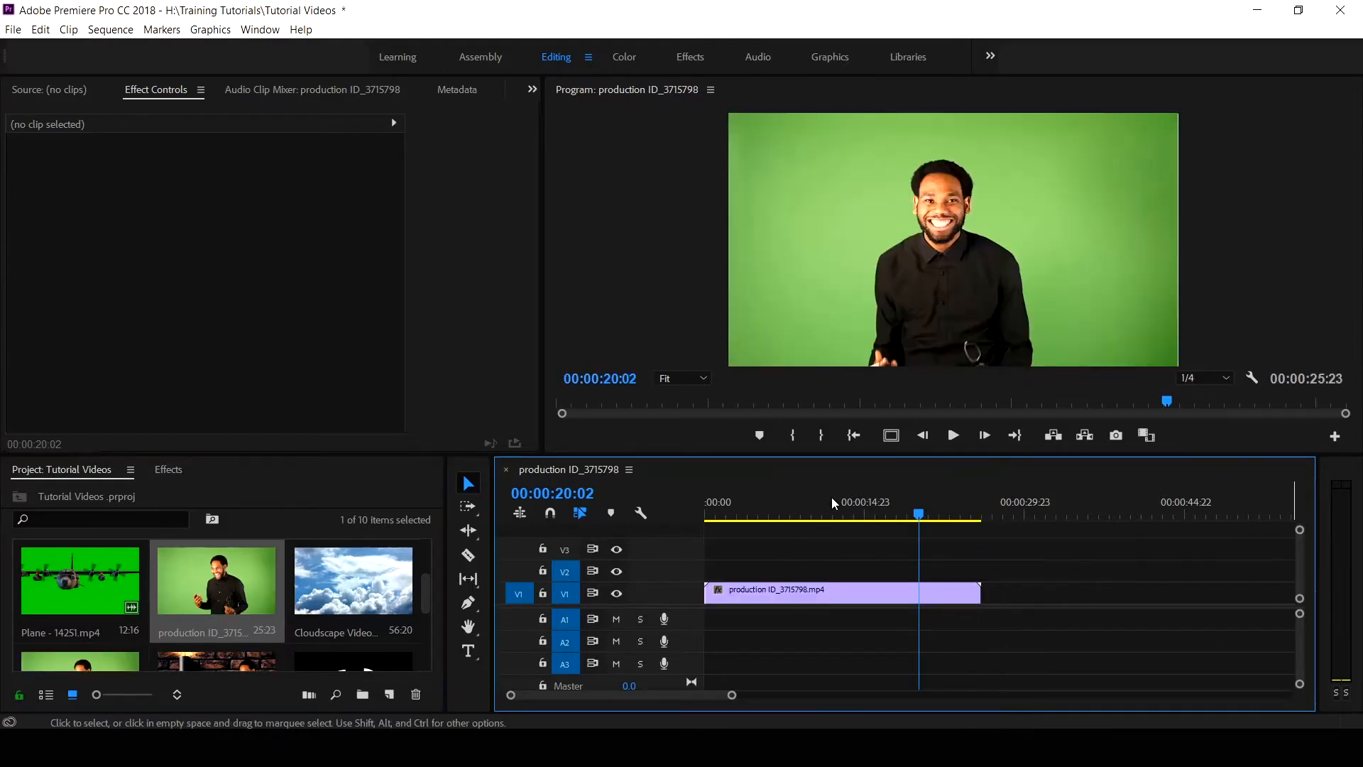
left_click(770, 500)
left_click_drag(766, 519, 812, 561)
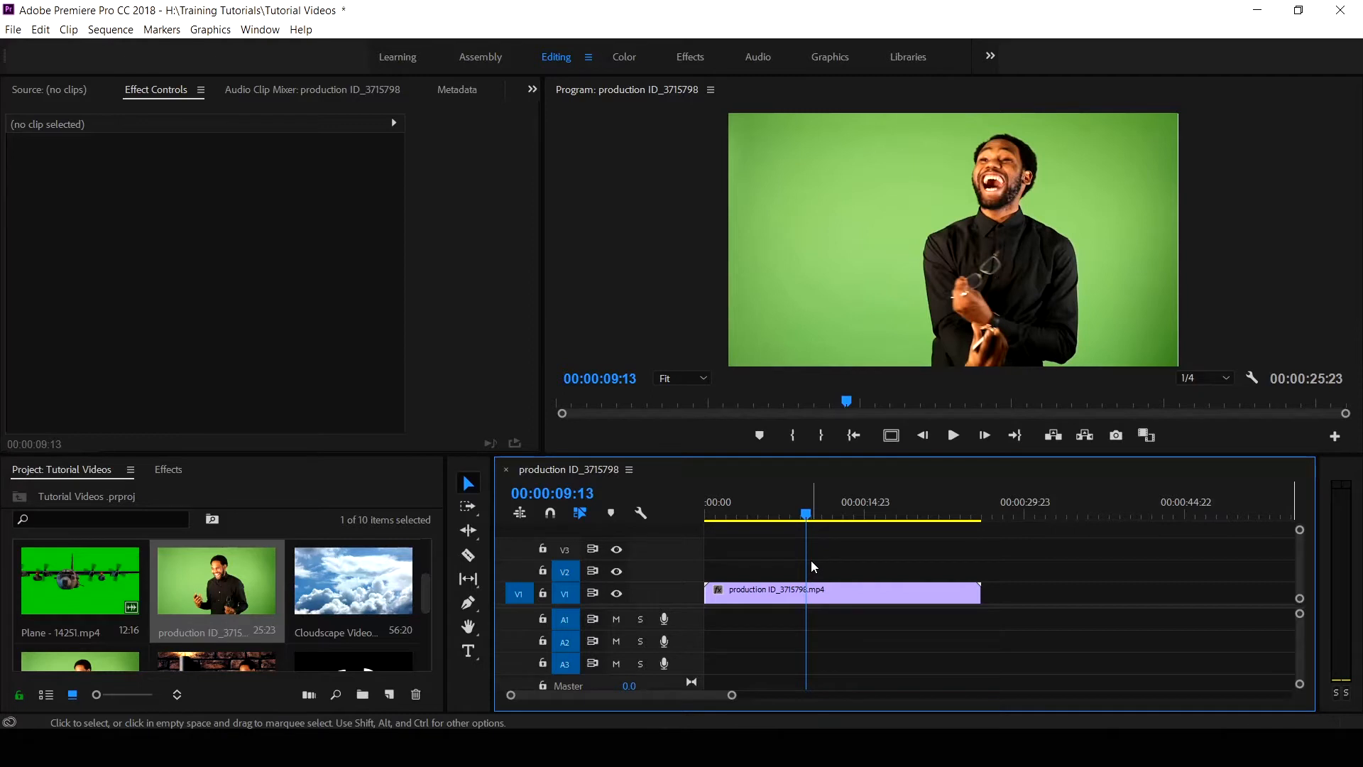
left_click_drag(807, 517, 928, 554)
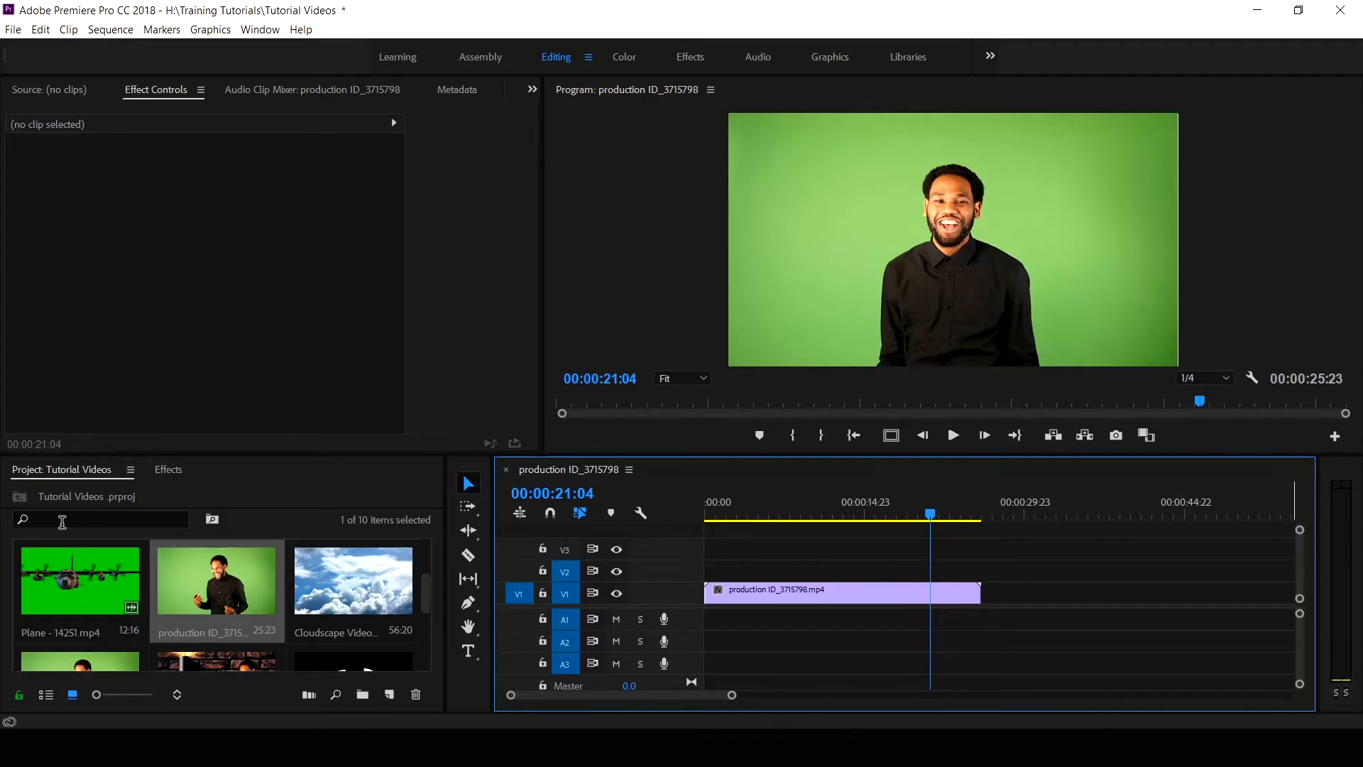
- Find the Ultra Key effect and apply it to the green-screen clip on V1
left_click(165, 470)
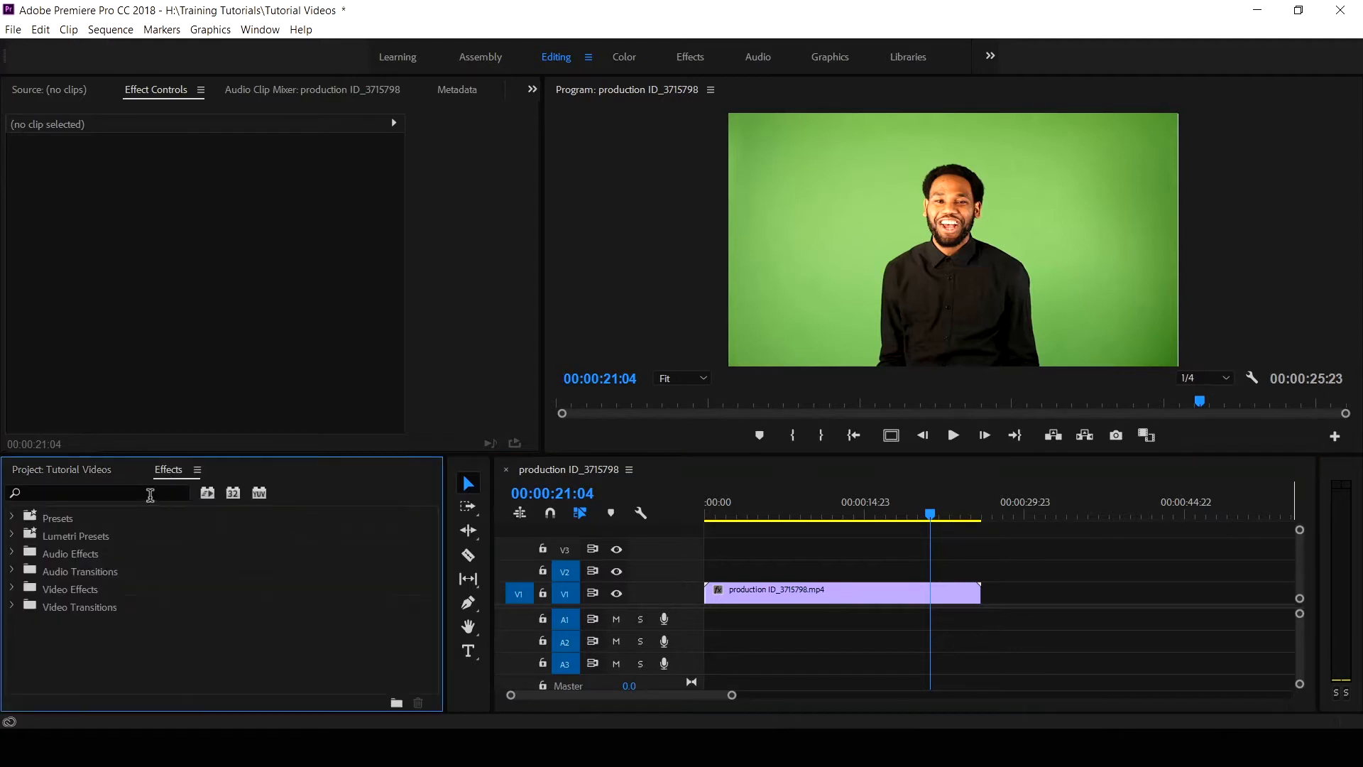
left_click(150, 494)
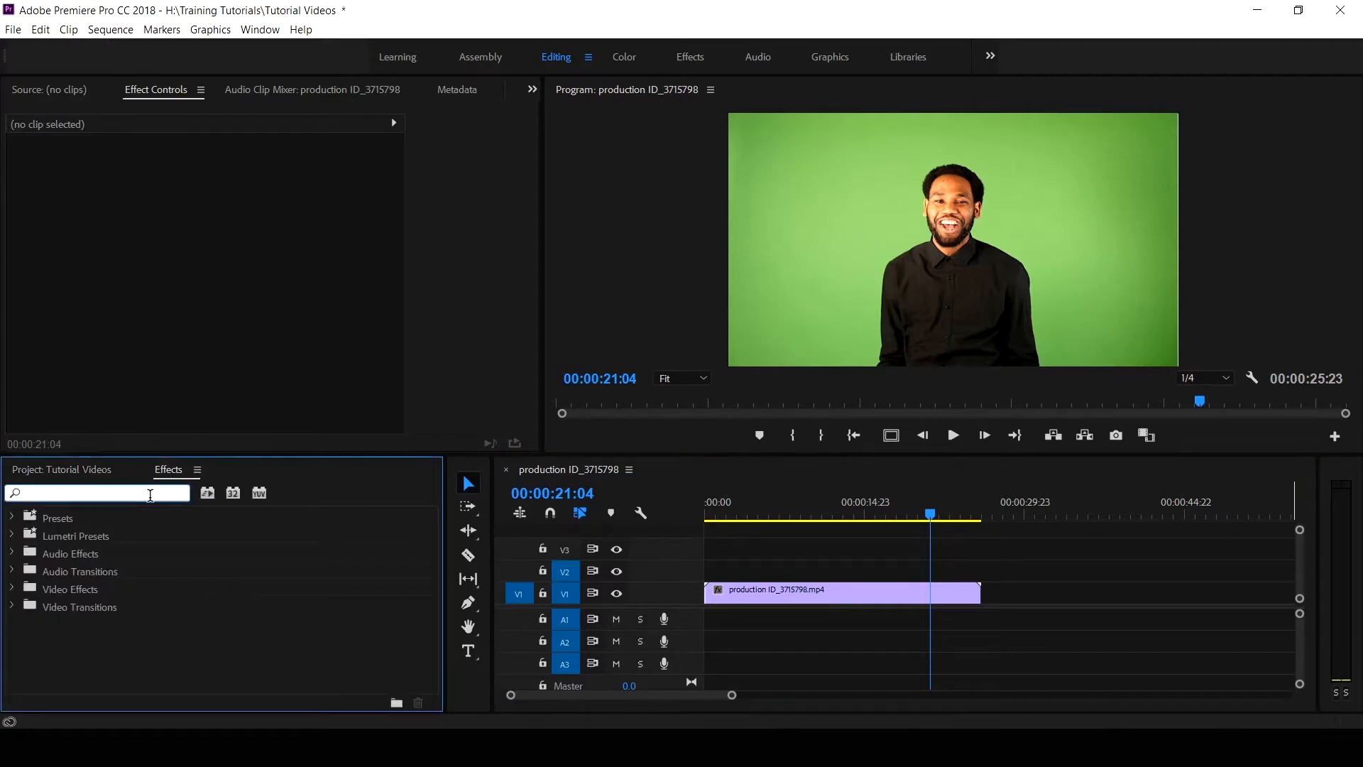
type("ult")
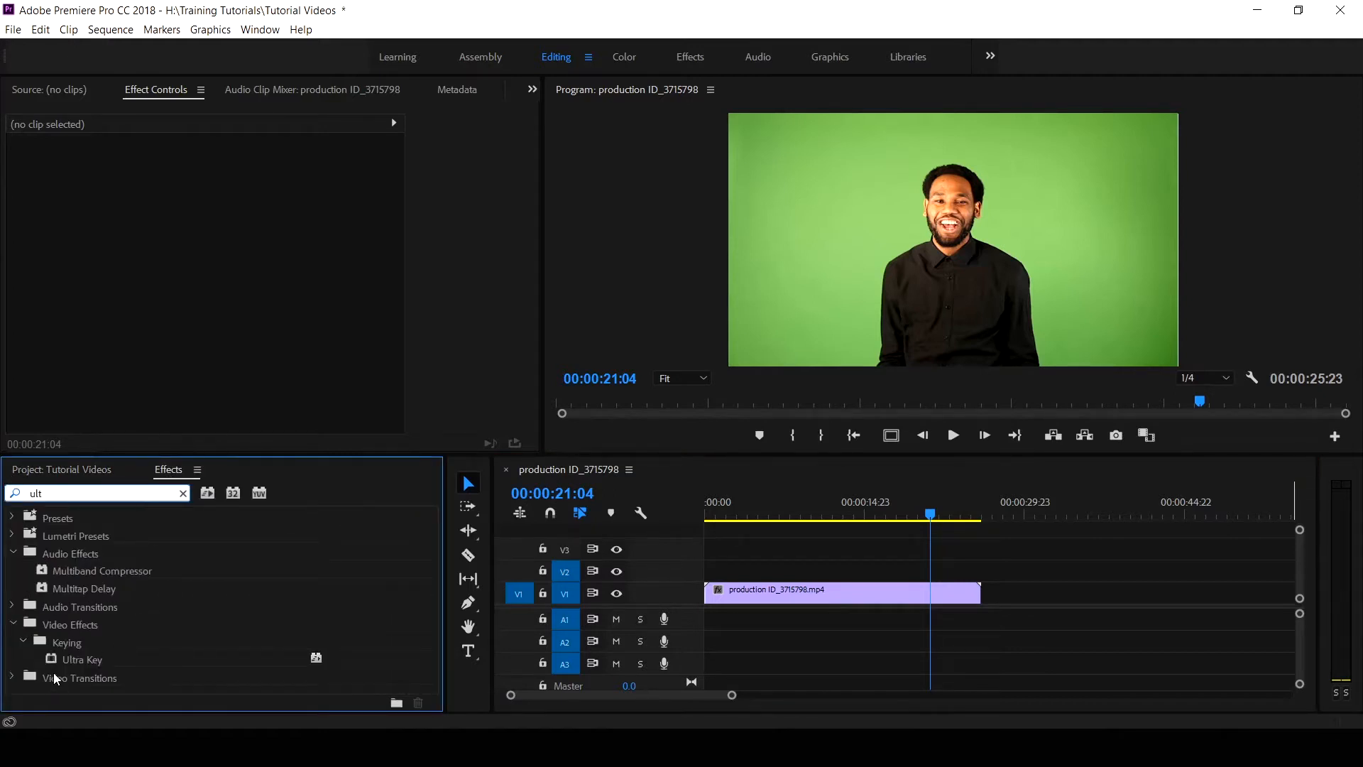
left_click_drag(59, 659, 783, 602)
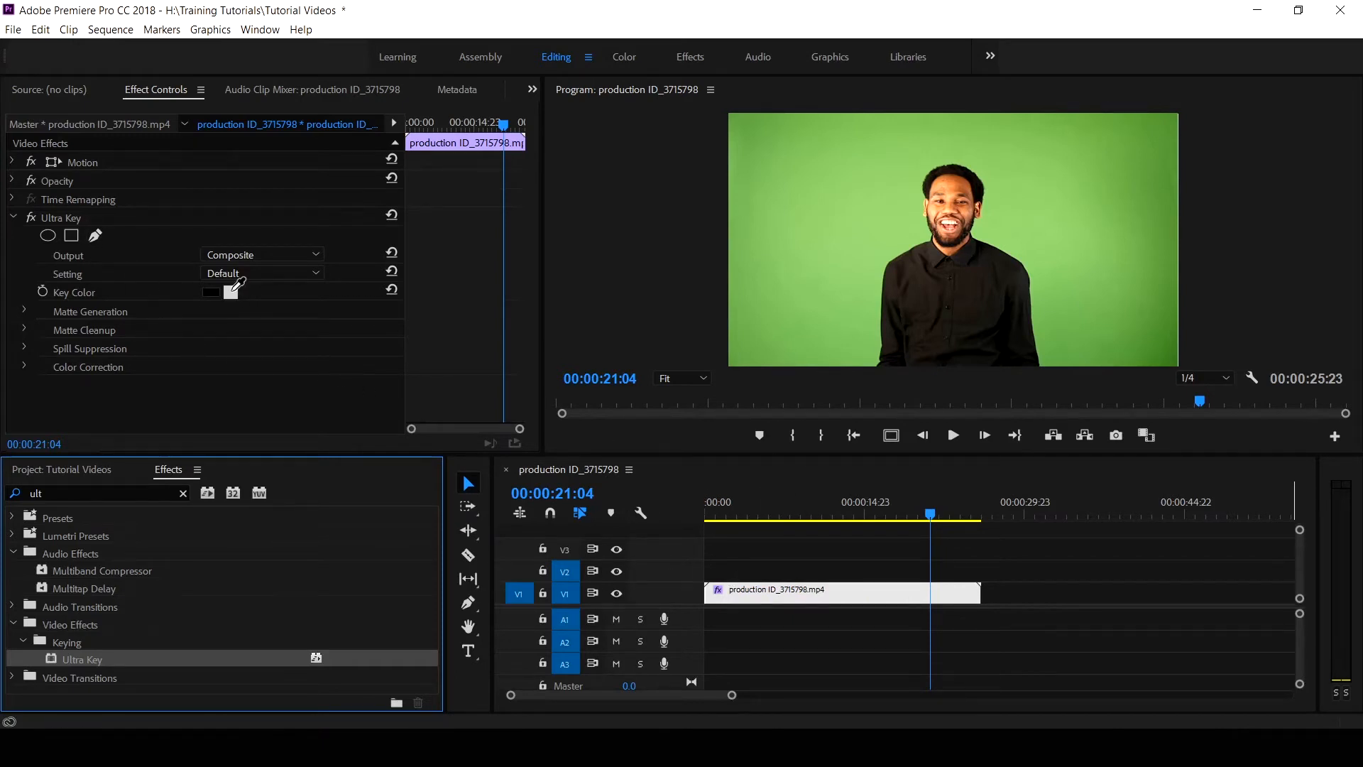
- Sample the green backdrop beside the man as the Ultra Key key color
left_click(233, 290)
left_click(1132, 170)
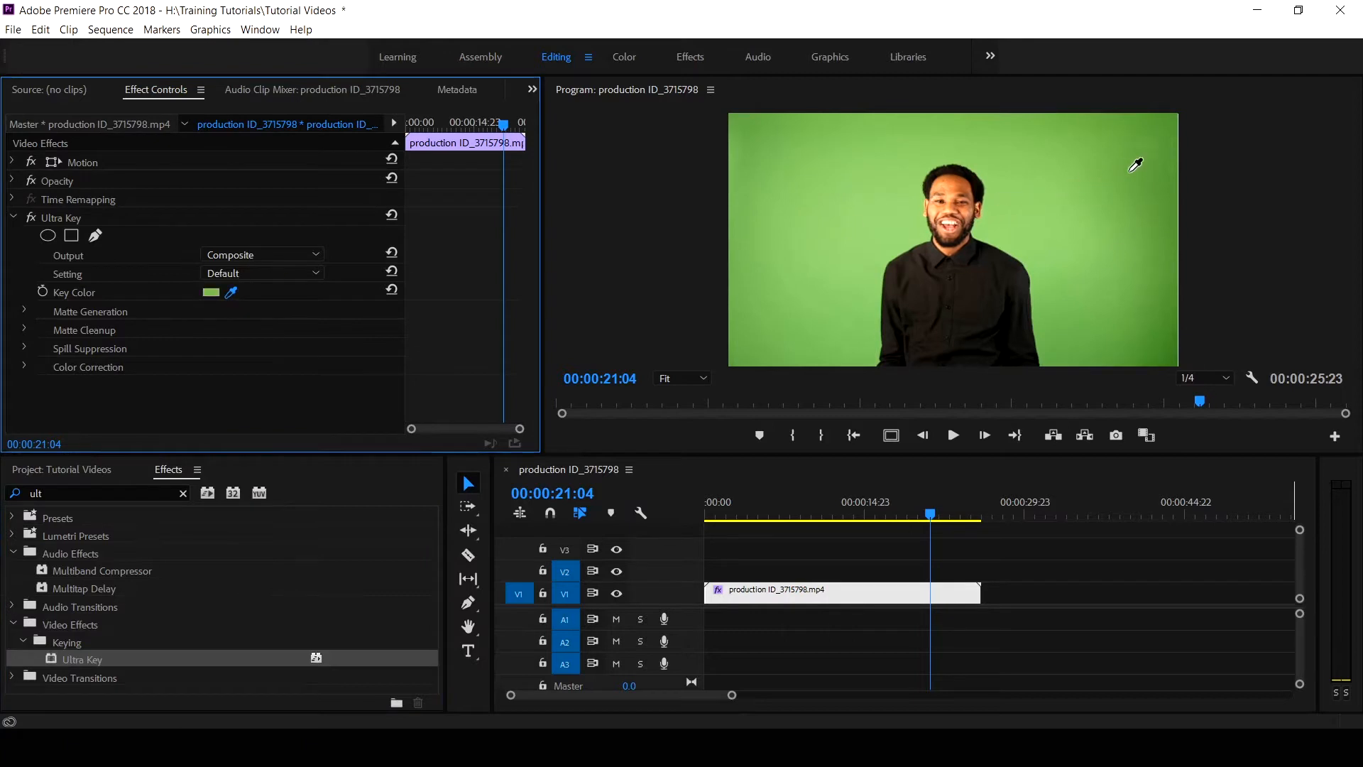
left_click(1138, 160)
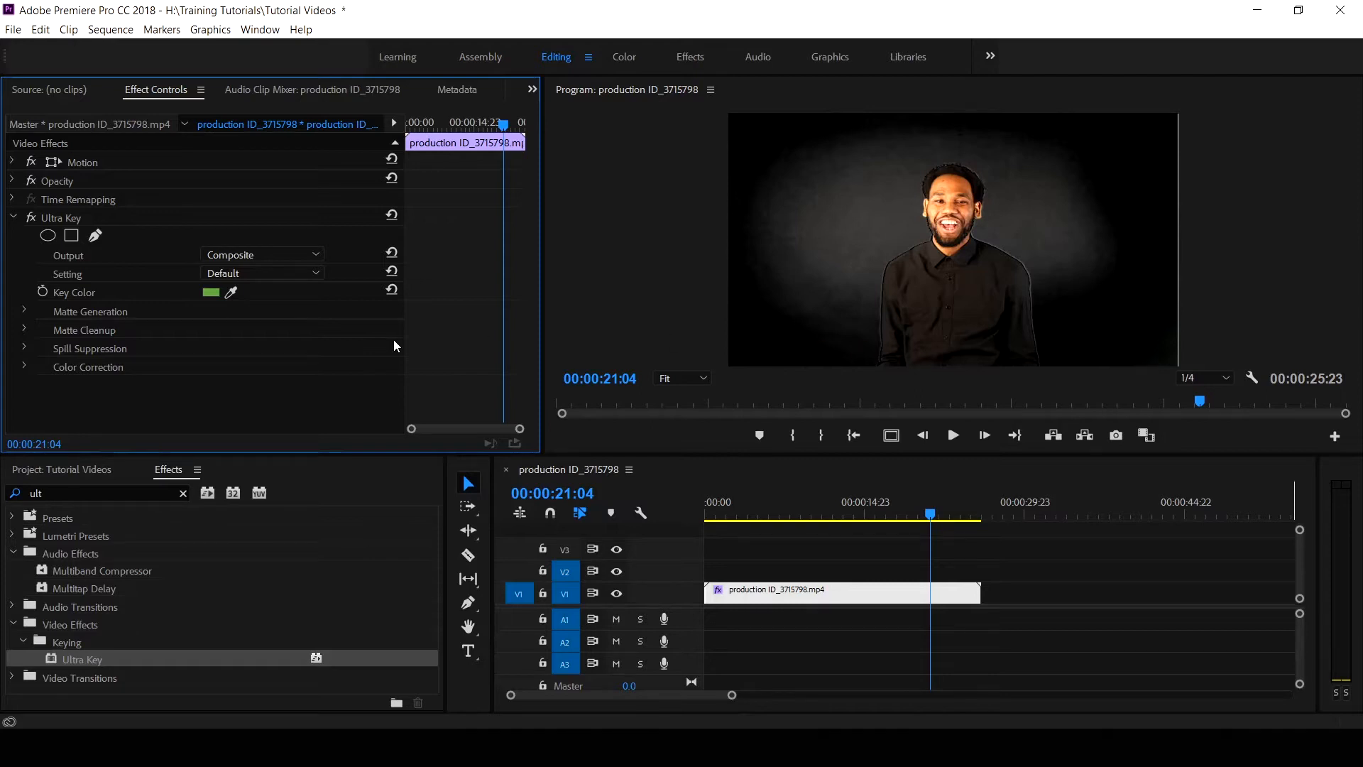
- Using the Alpha Channel output, set Ultra Key's Matte Generation Pedestal to 100, and return the output to Composite
left_click(318, 257)
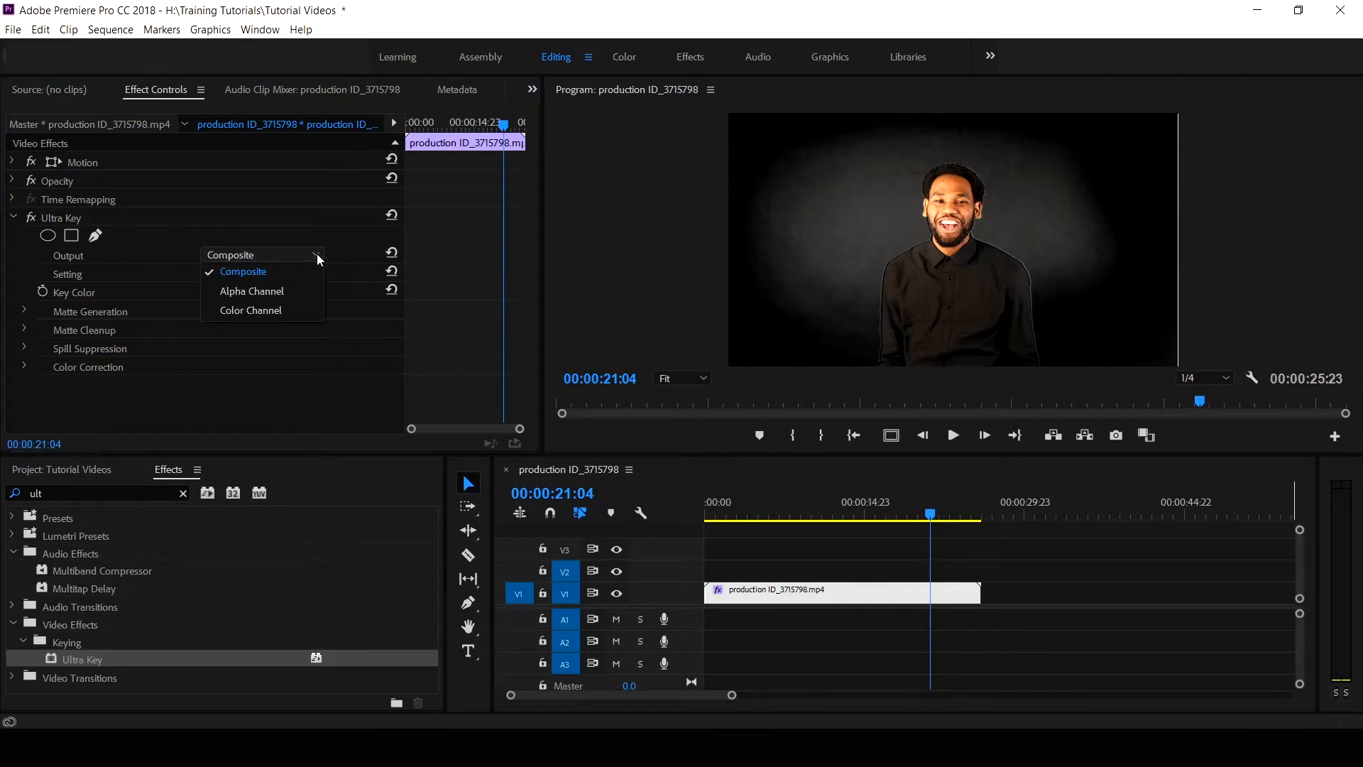
left_click(268, 289)
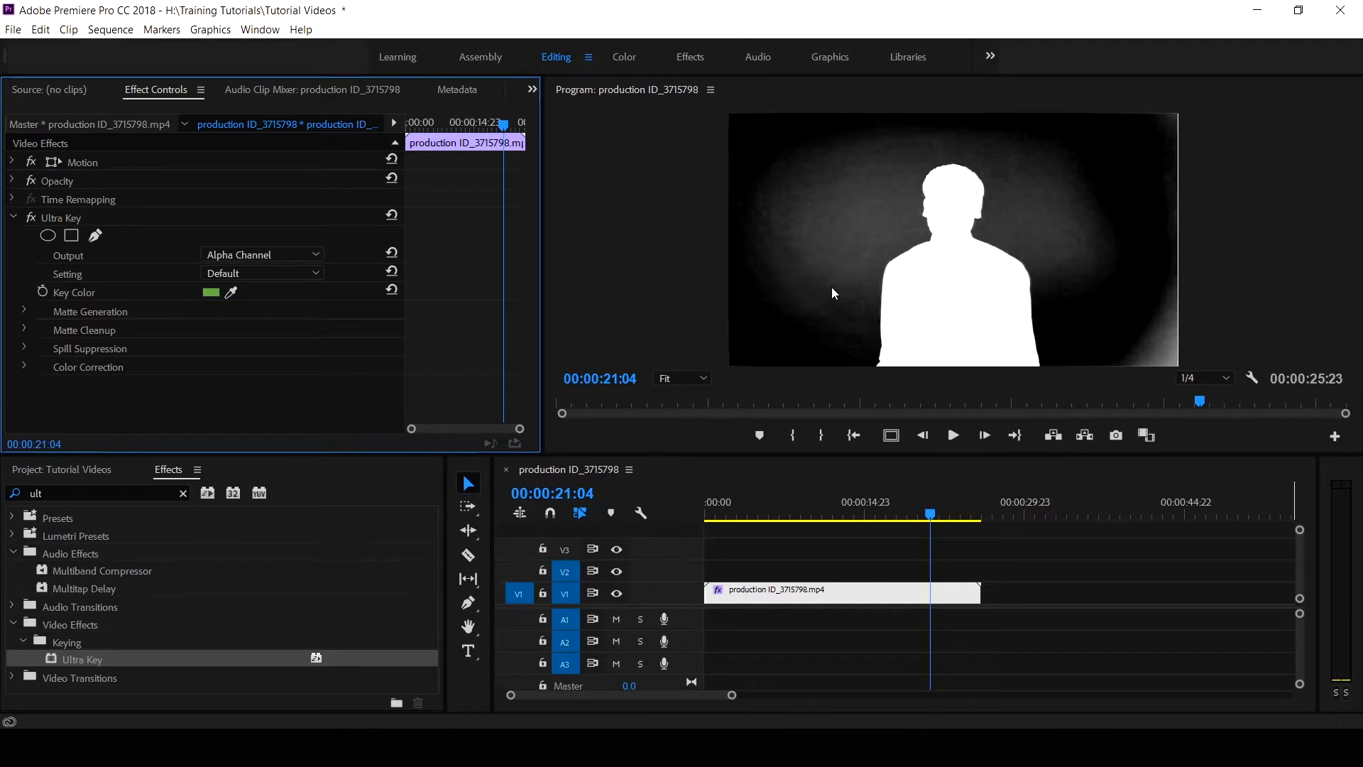
left_click(24, 310)
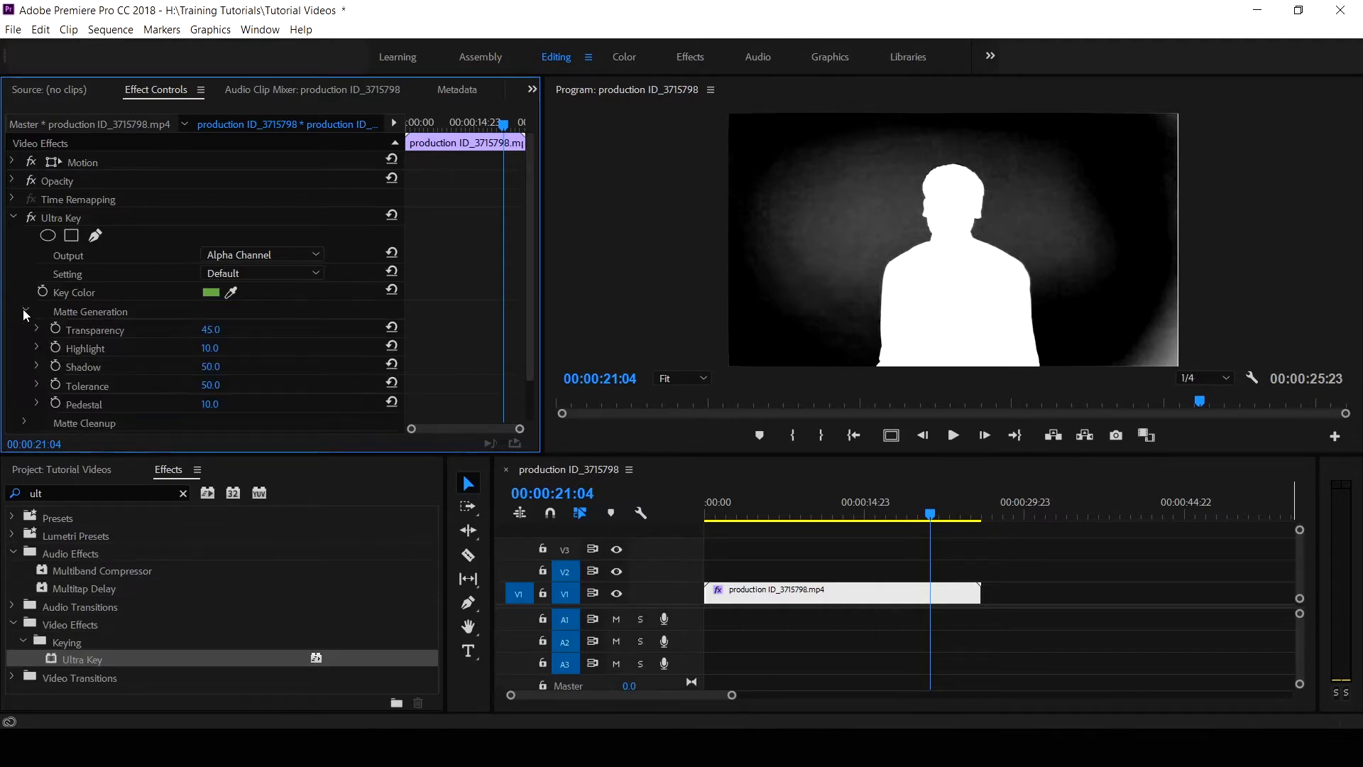
scroll(83, 318, "down", 1)
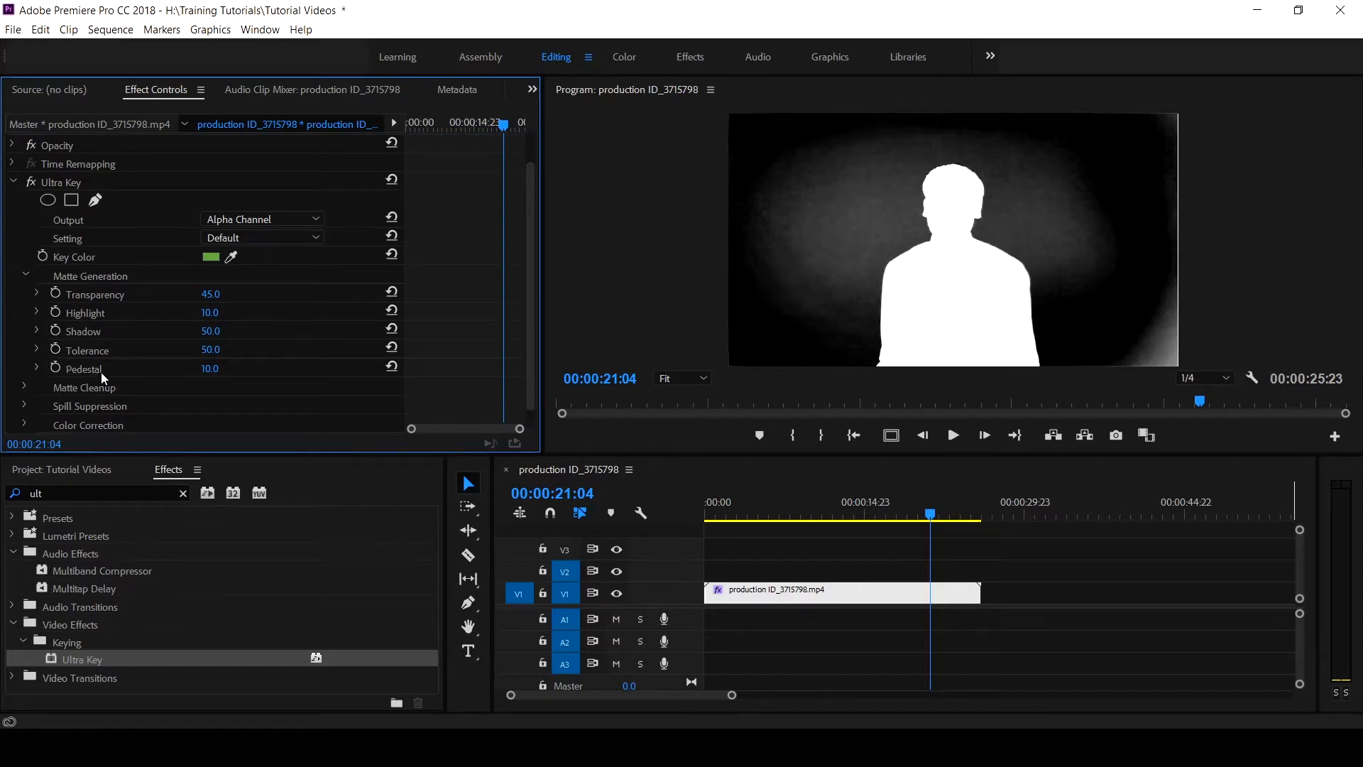
left_click_drag(210, 369, 277, 368)
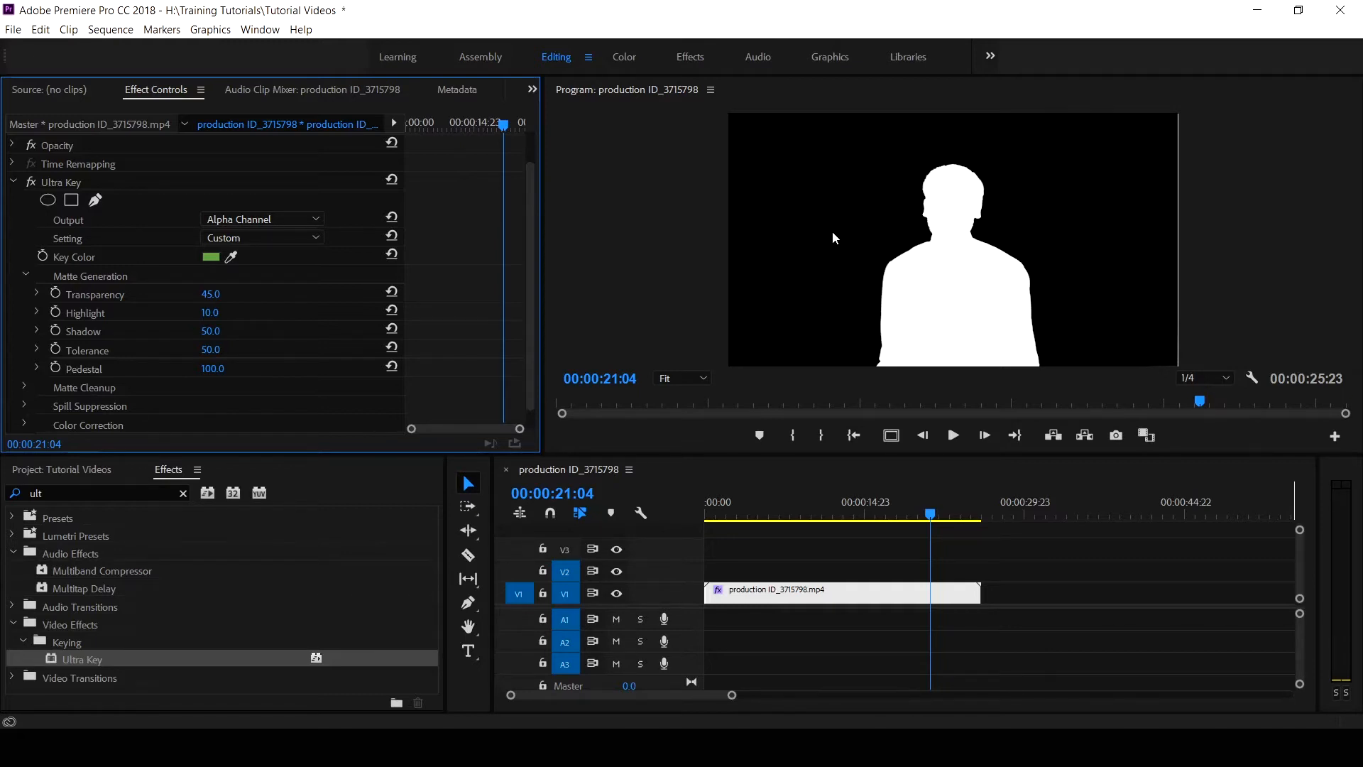
left_click(313, 220)
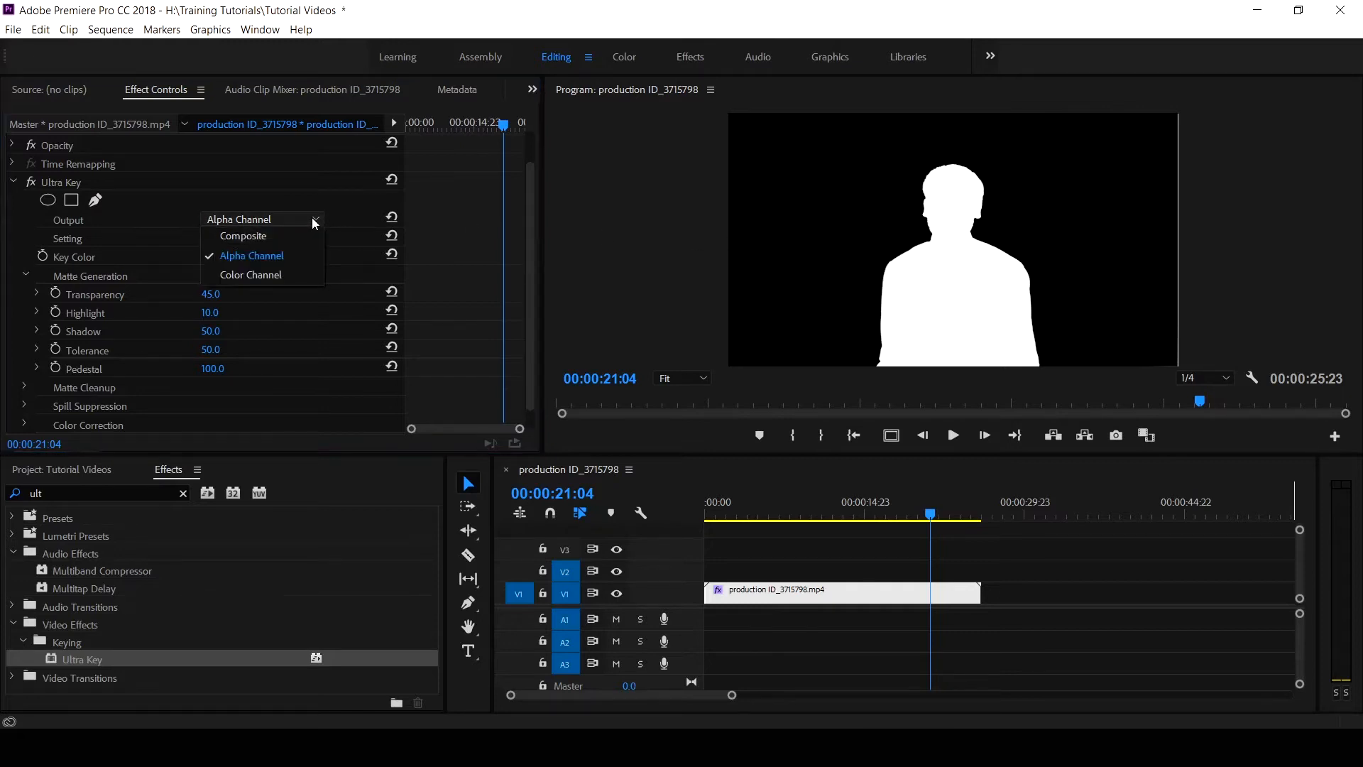
left_click(276, 235)
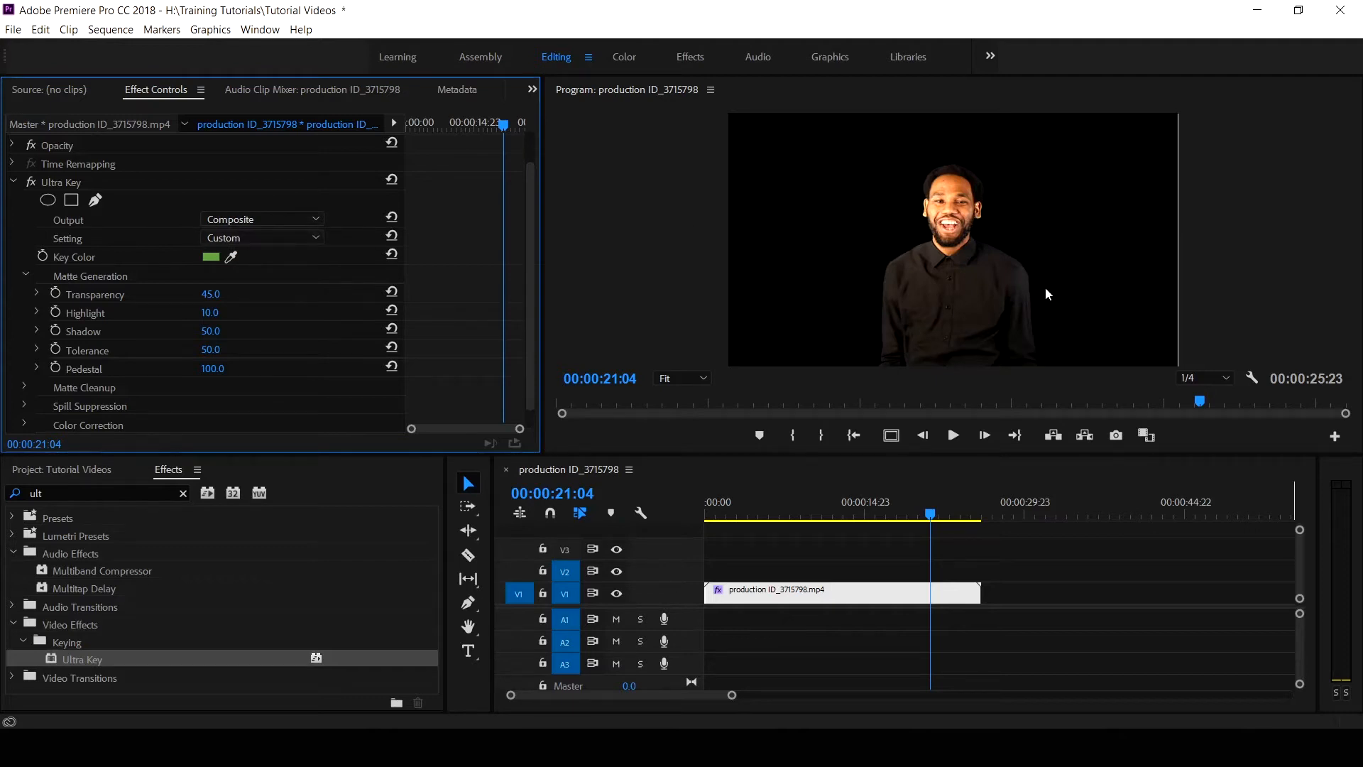
- Play the keyed clip from the start to check the key, and return the playhead near the beginning
left_click(738, 534)
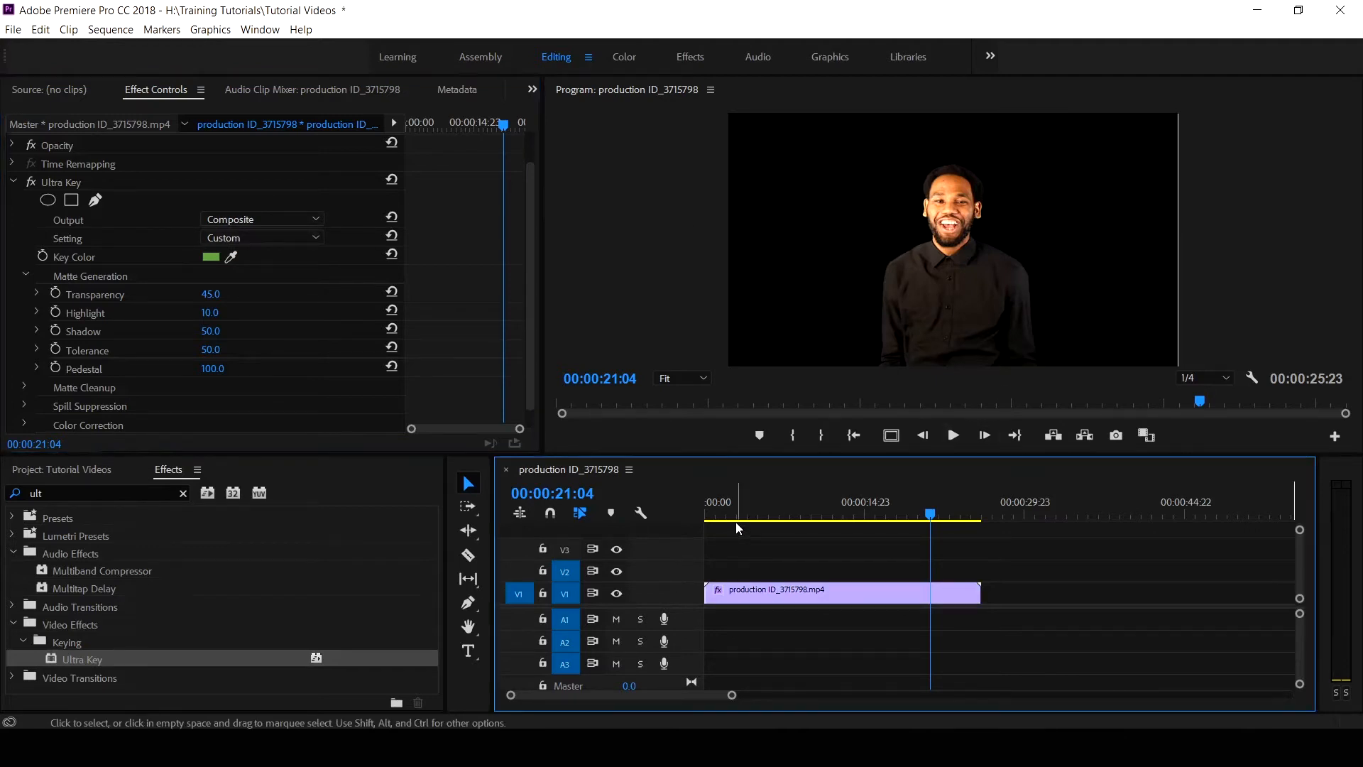
left_click_drag(753, 511, 648, 523)
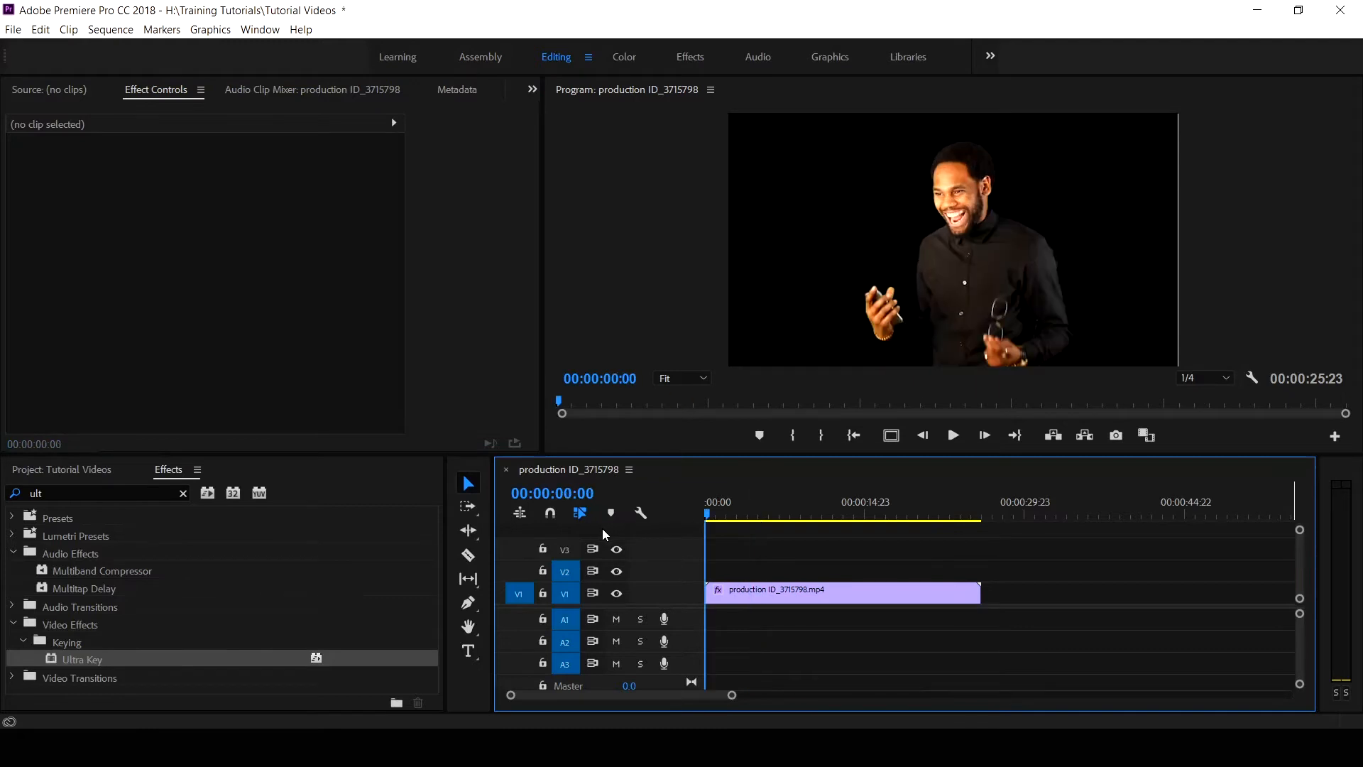
key("space")
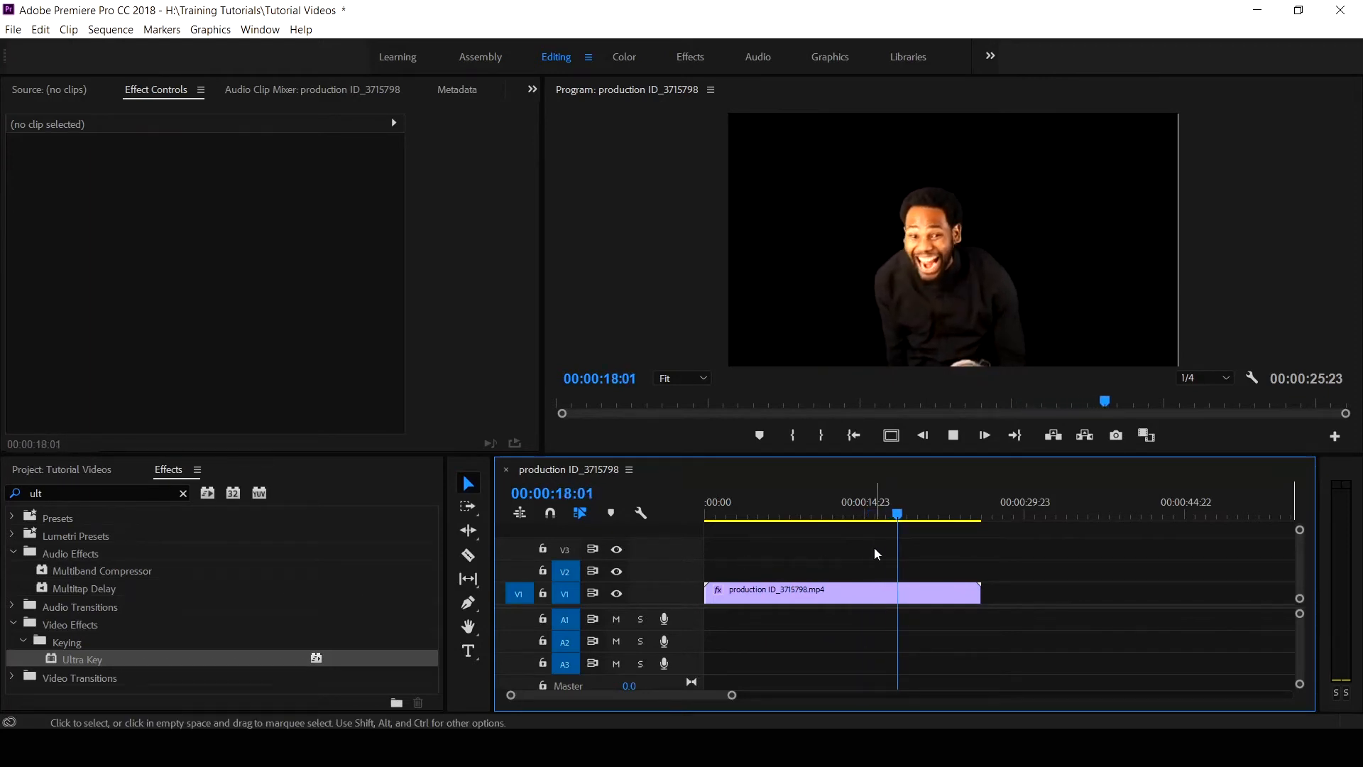
left_click(832, 513)
left_click_drag(832, 513, 707, 523)
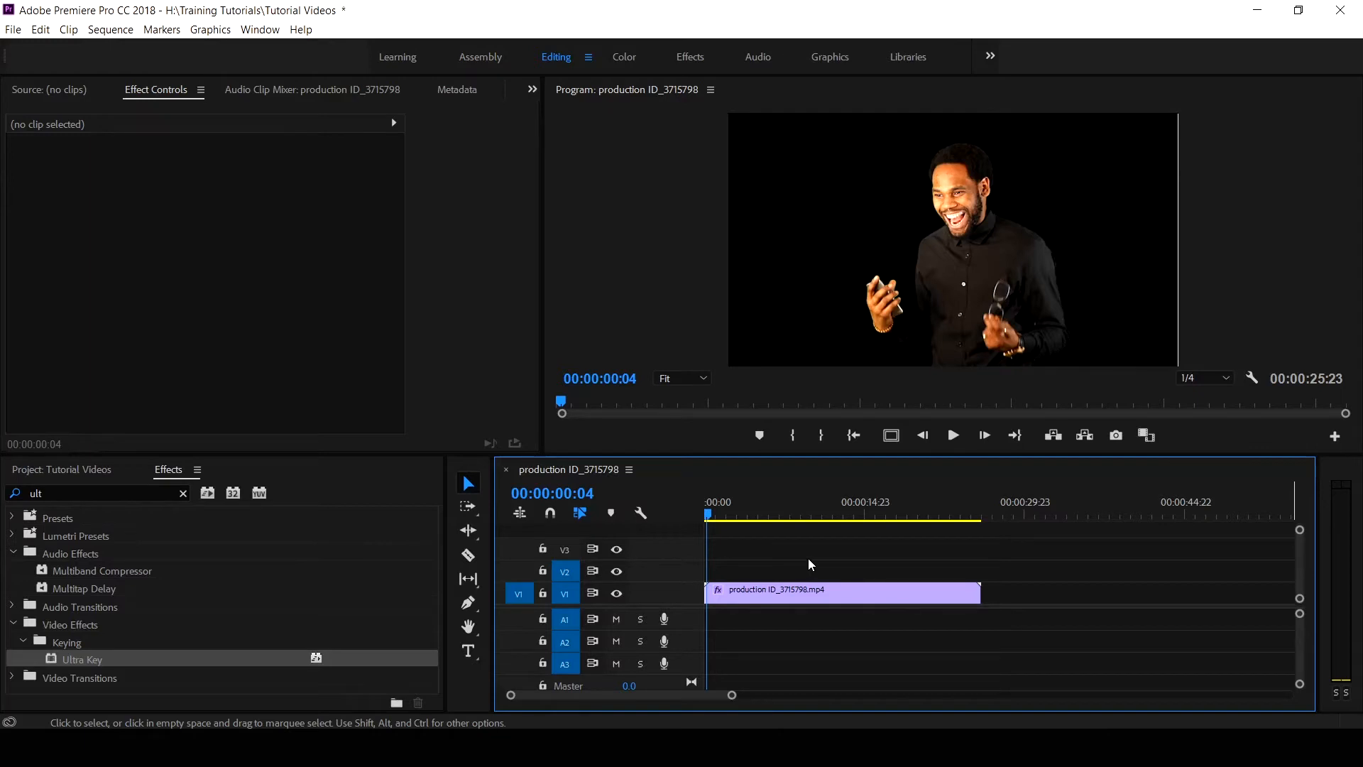
- Place the brick wall image on V1 beneath the keyed clip on V2, matching its length, and skim the composite
left_click(39, 470)
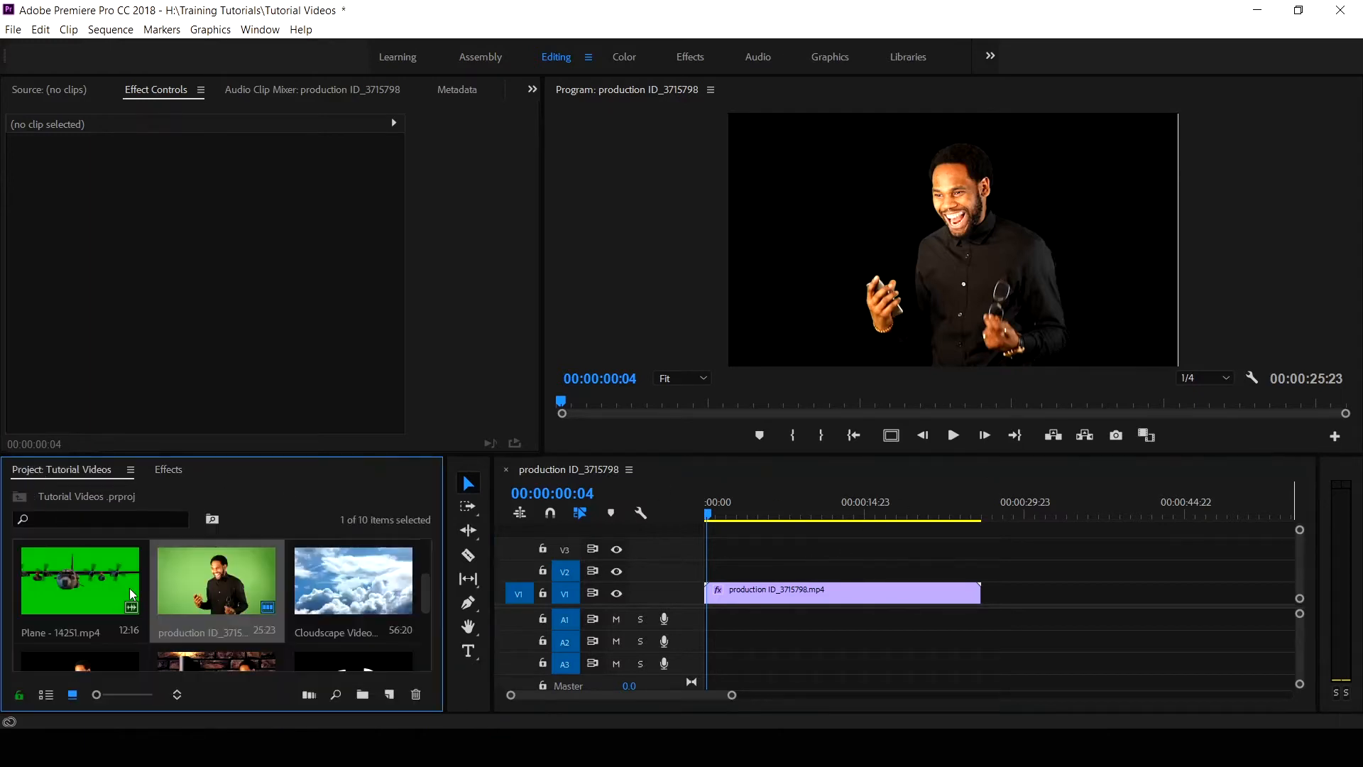
scroll(237, 569, "down", 3)
left_click_drag(100, 587, 972, 610)
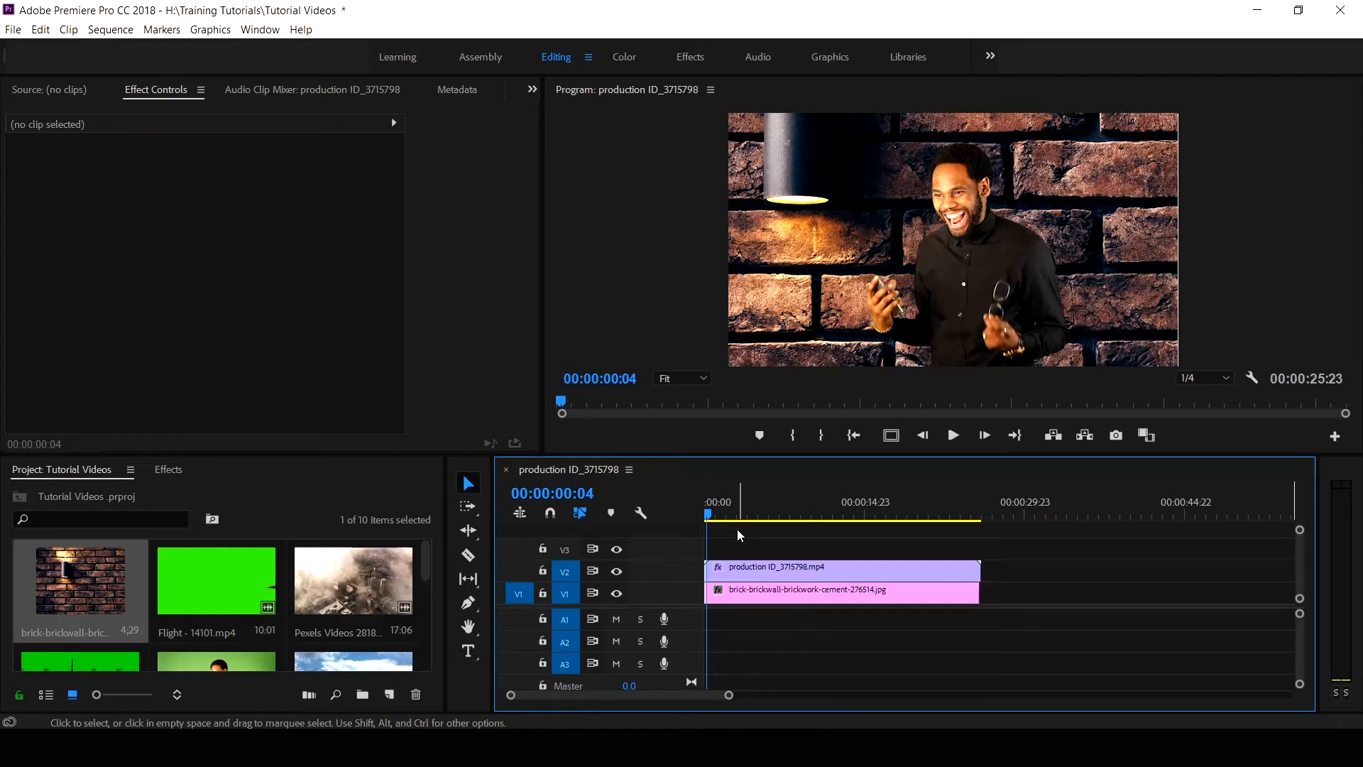
left_click_drag(705, 511, 876, 538)
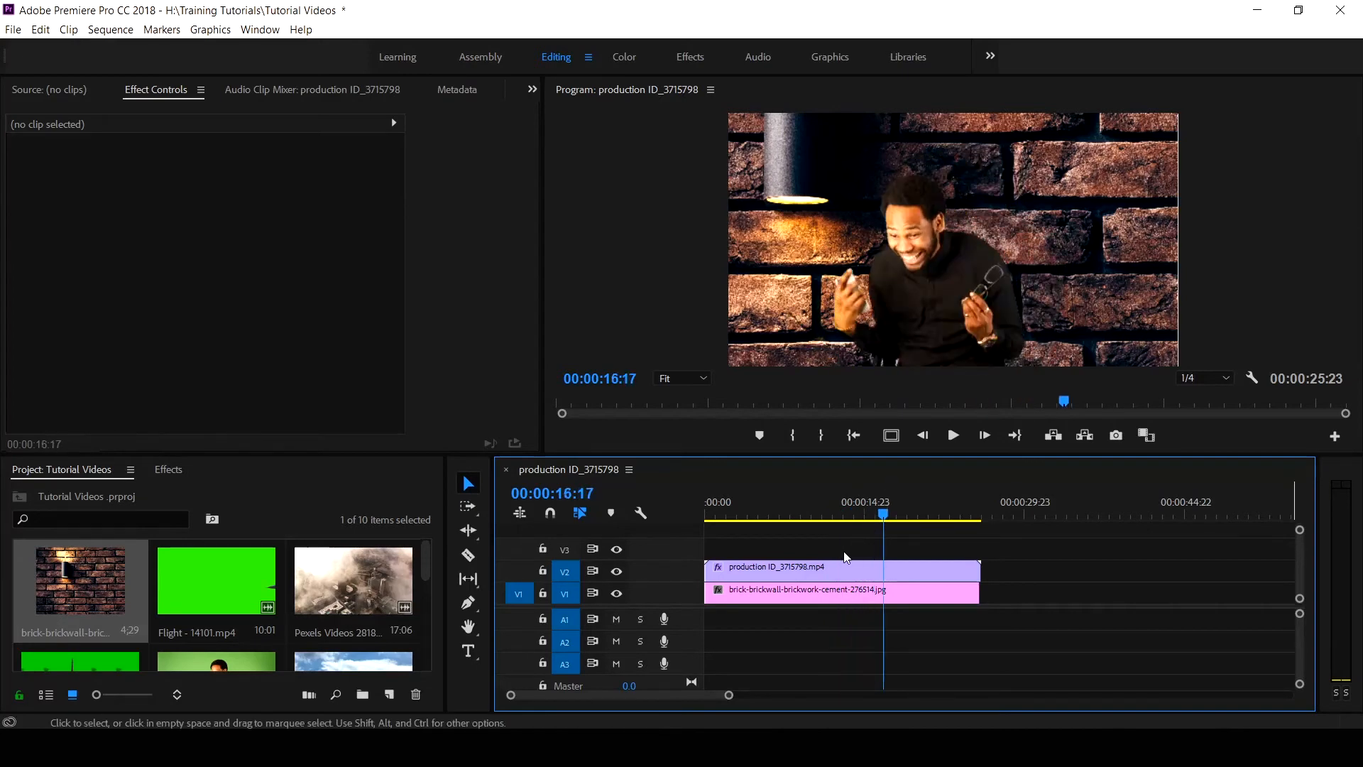
- Set the brick wall image to frame size and scale it to 54.6 so it fills the frame
left_click(814, 595)
right_click(814, 602)
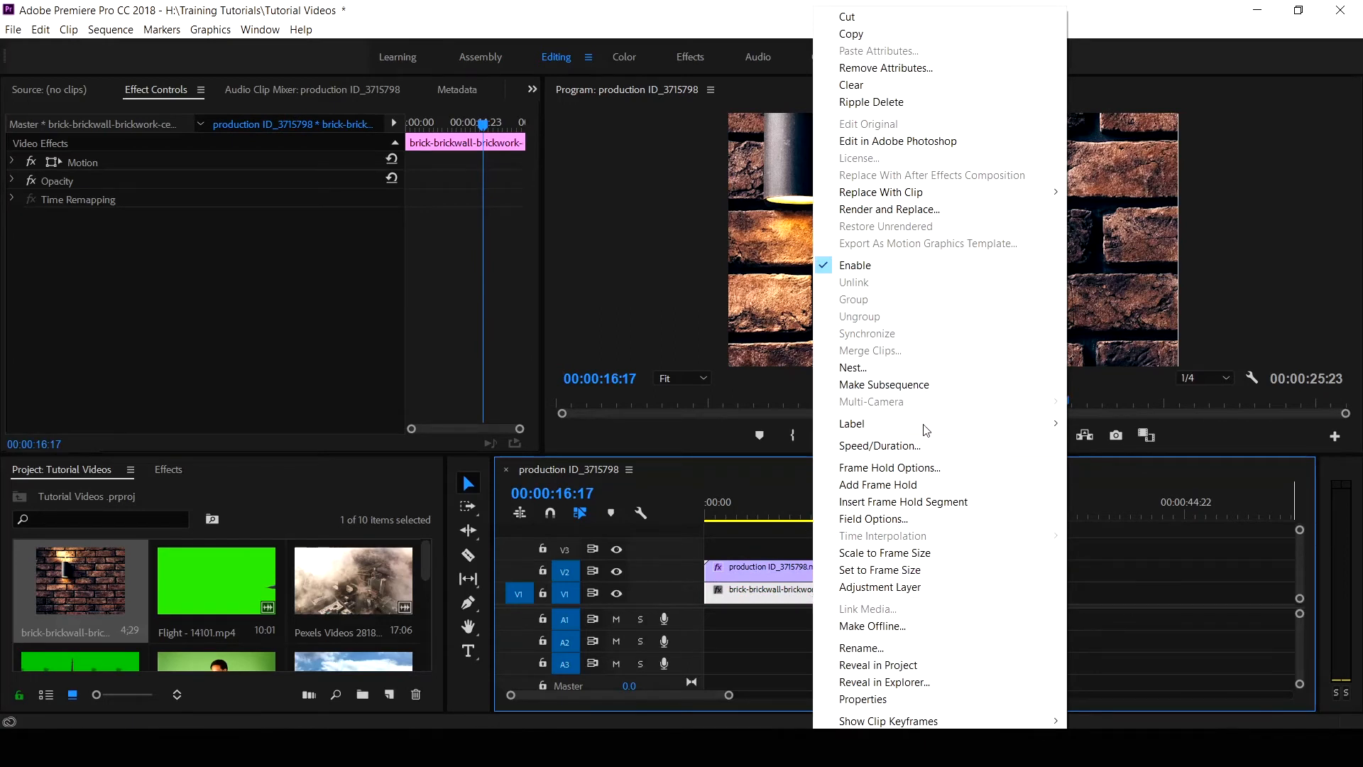
left_click(883, 577)
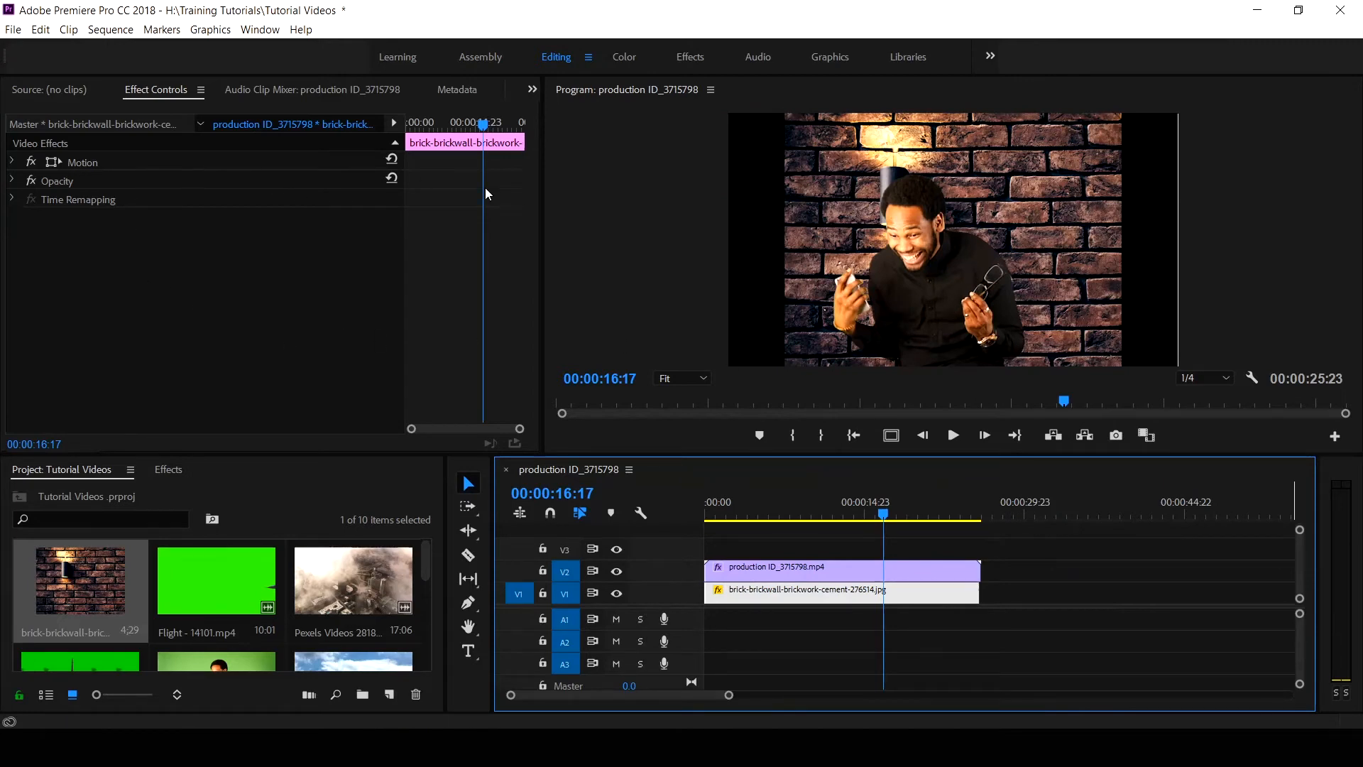
left_click(13, 162)
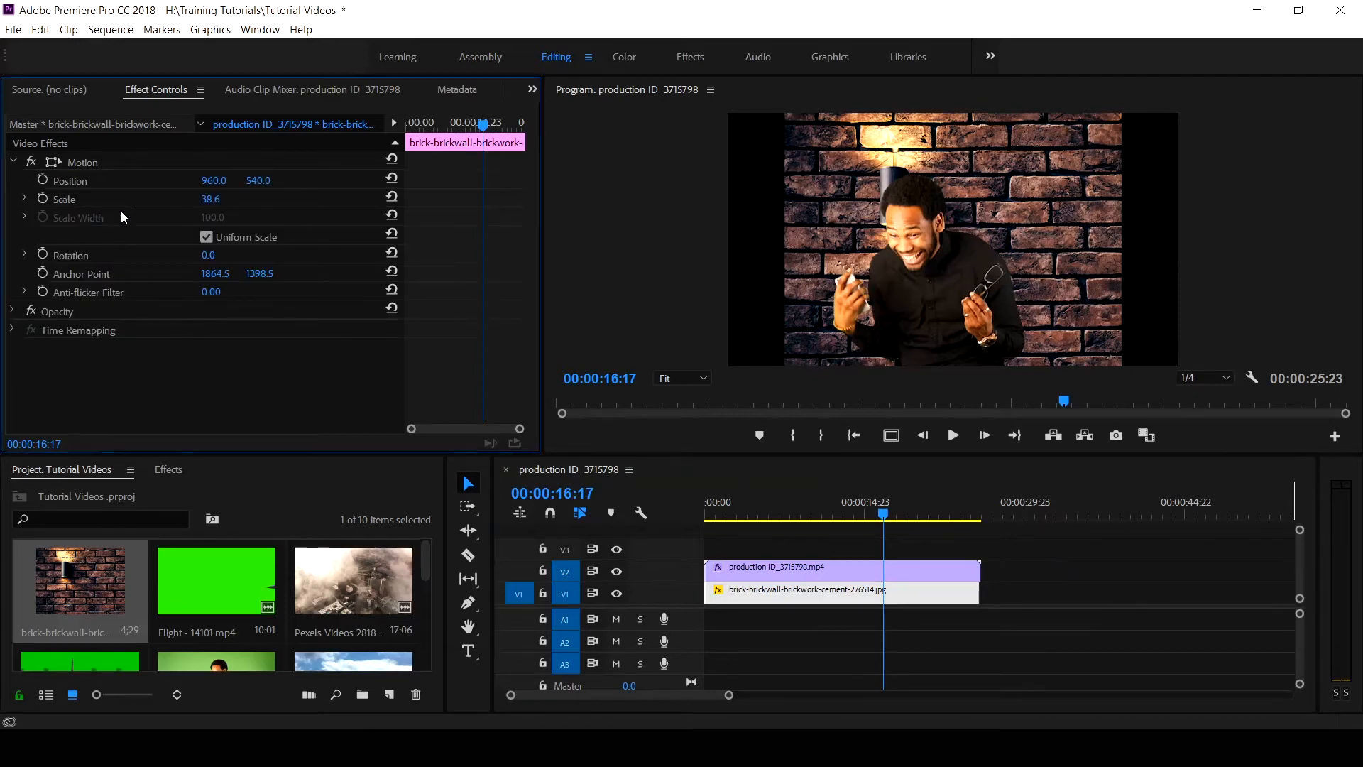
left_click_drag(201, 207, 225, 210)
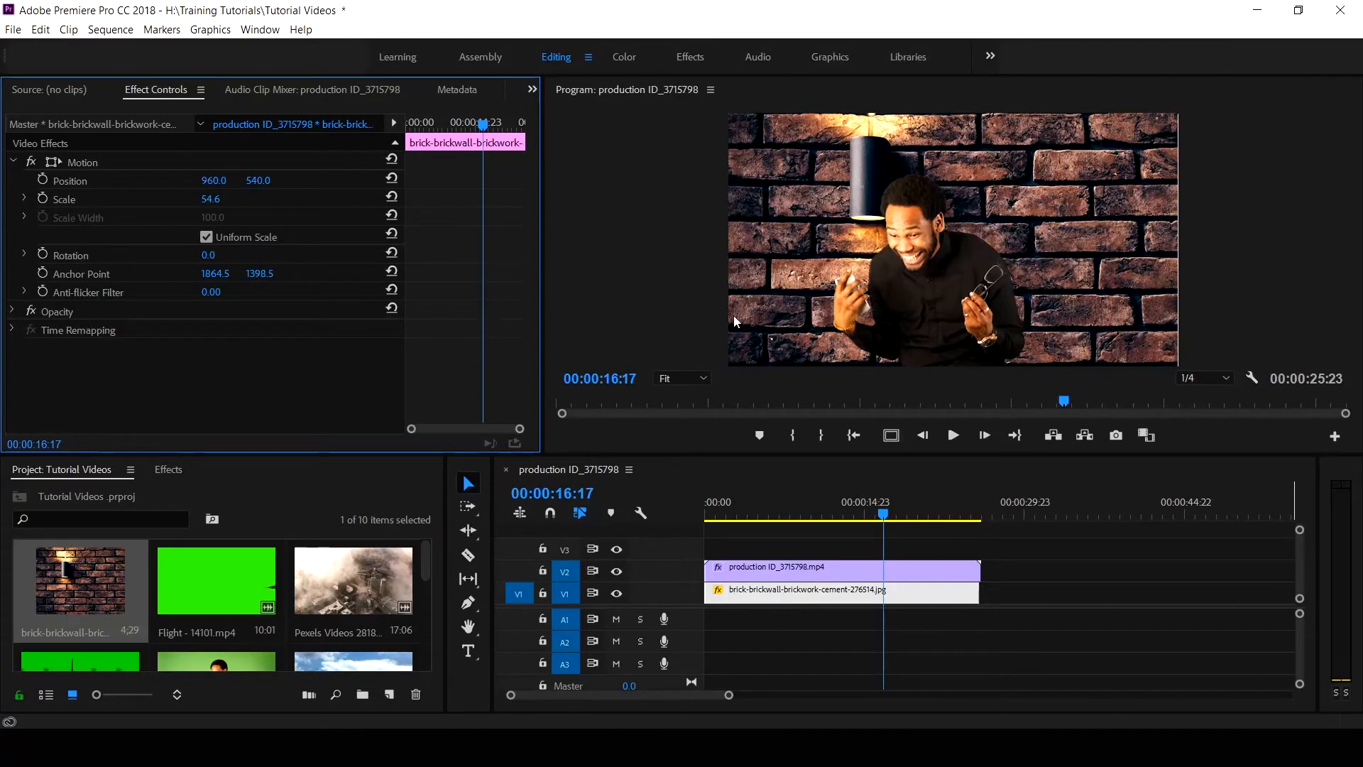
- Shift the keyed clip on V2 sideways by setting its horizontal position to 1232
left_click(860, 574)
left_click(879, 515)
left_click_drag(876, 520, 846, 531)
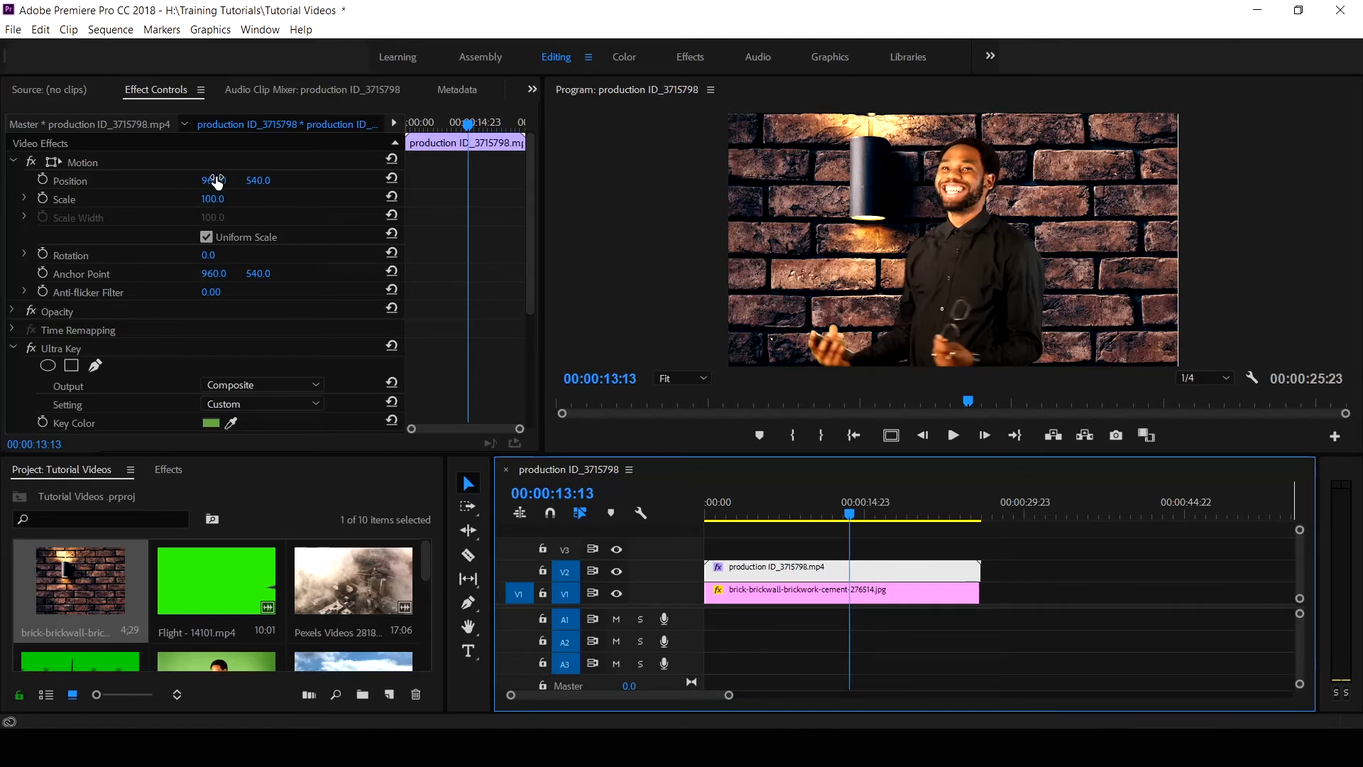
left_click_drag(205, 183, 398, 184)
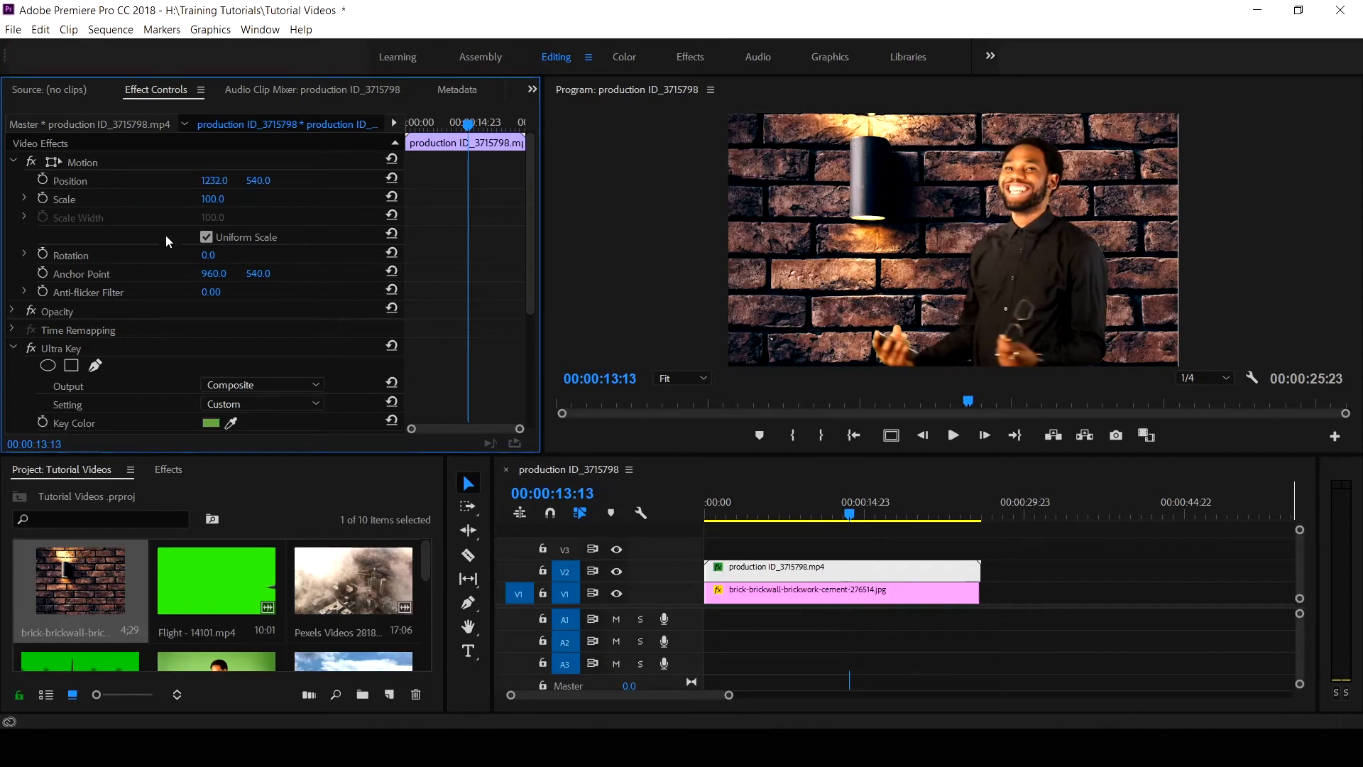
- Play the composite from the beginning to check the man against the brick wall background
left_click(722, 521)
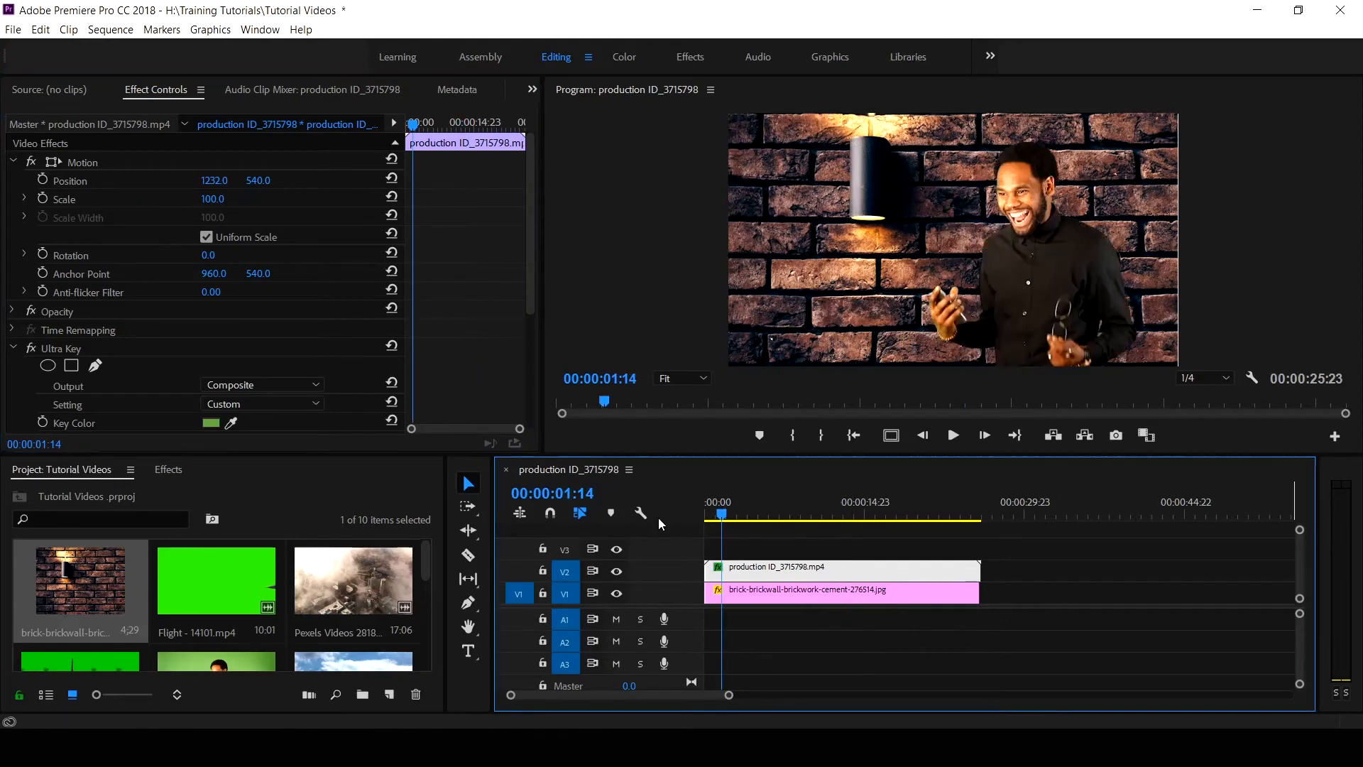
key("Home")
key("space")
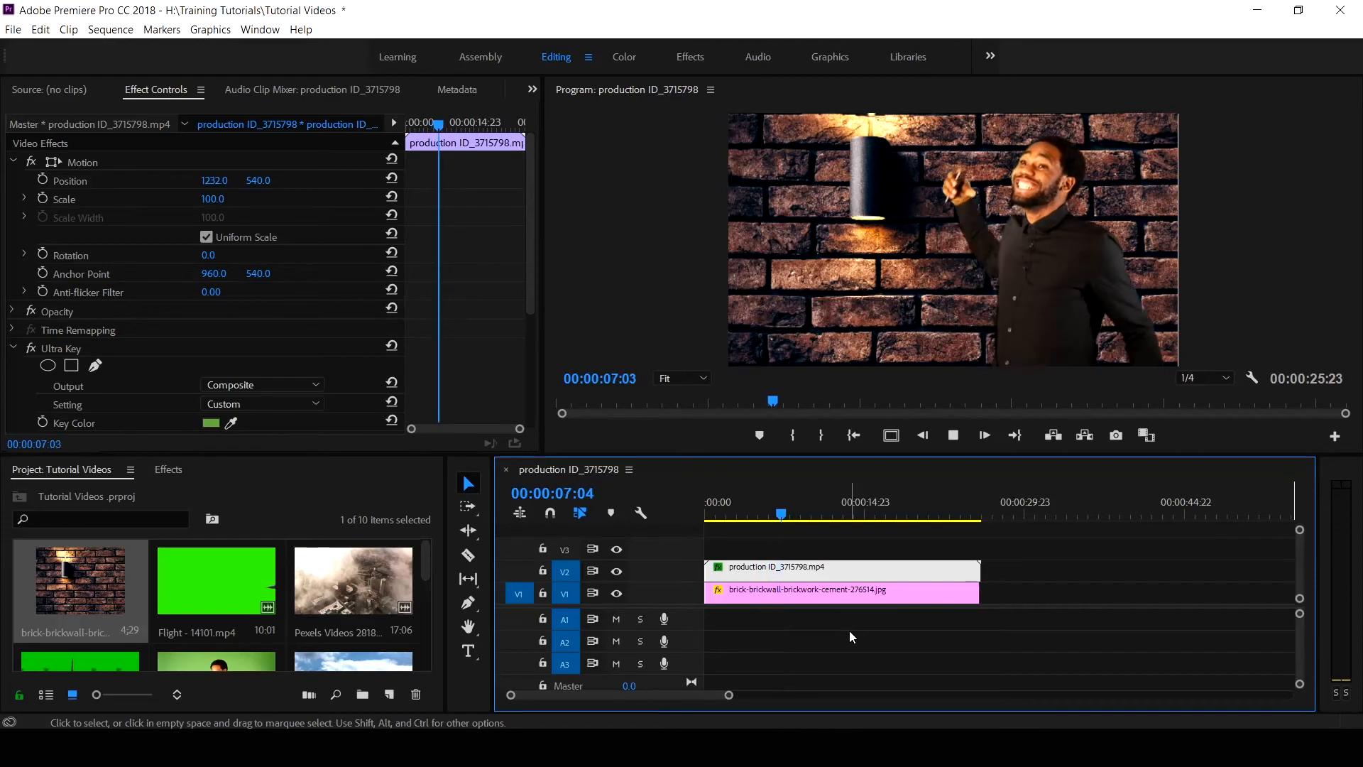
key("space")
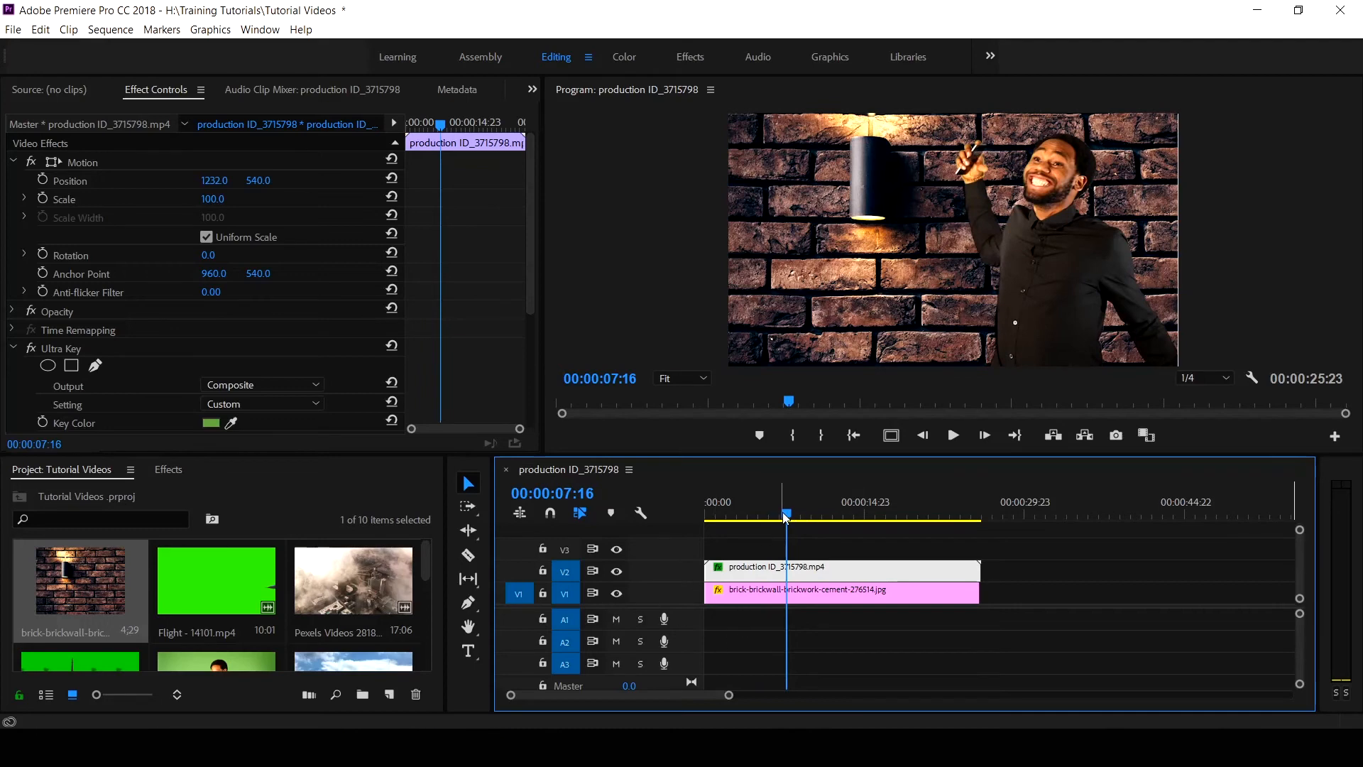
- Park the playhead at 00:00:05:00 and collapse the keyed clip's Ultra Key settings
left_click_drag(782, 513, 760, 532)
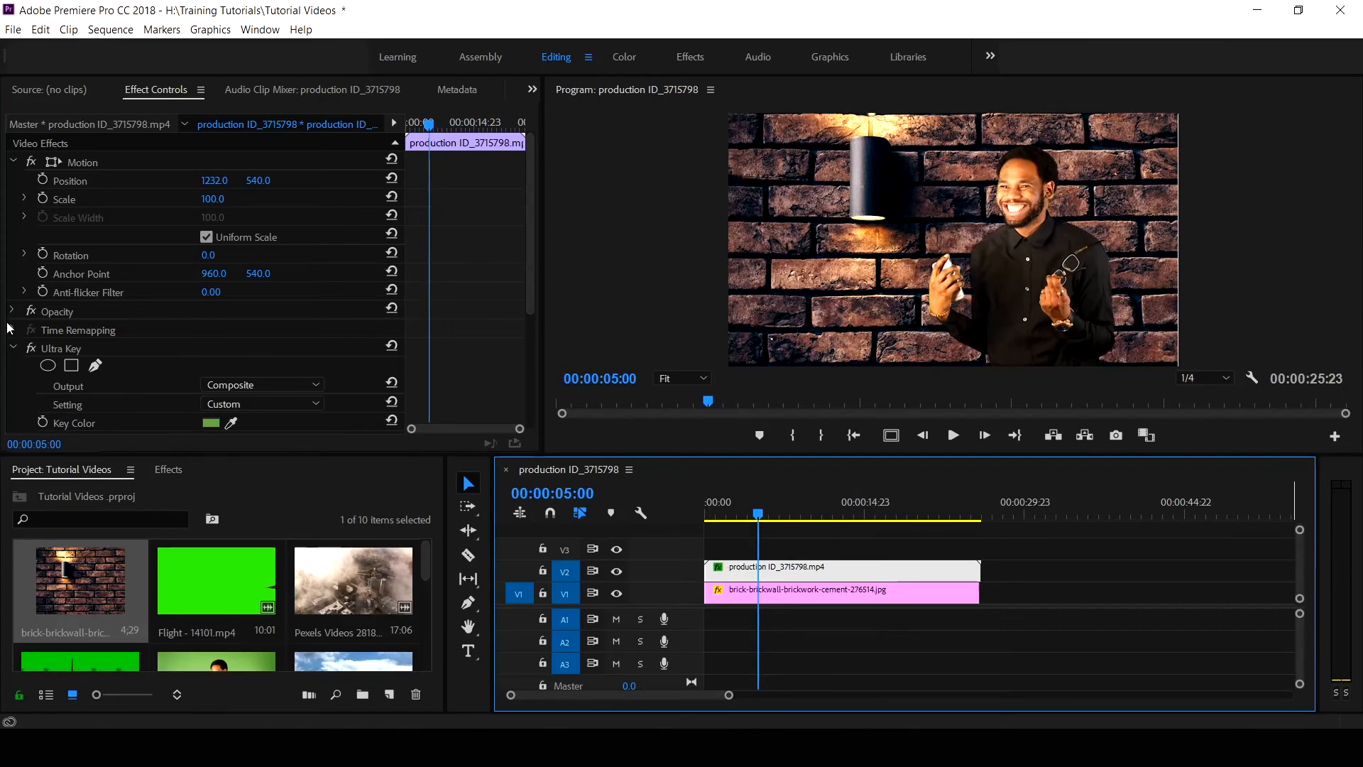
left_click(13, 347)
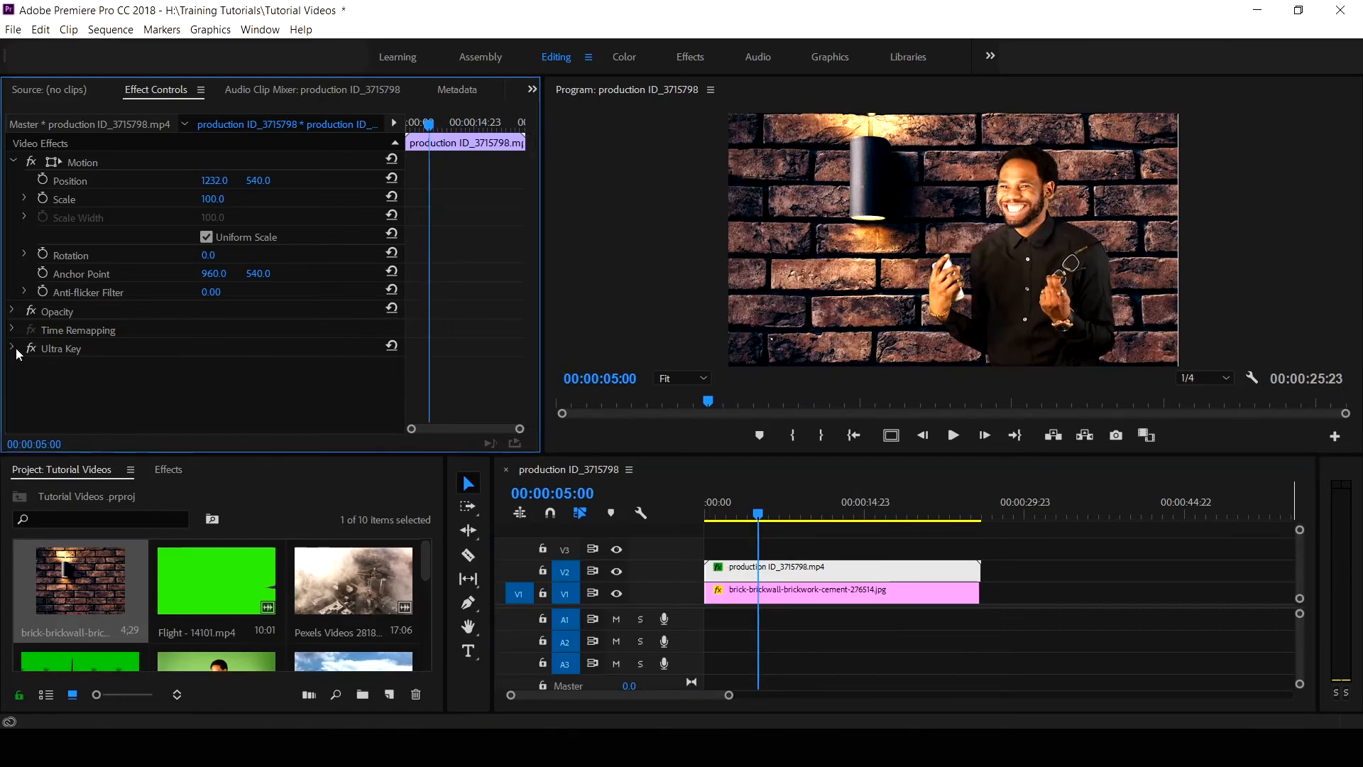